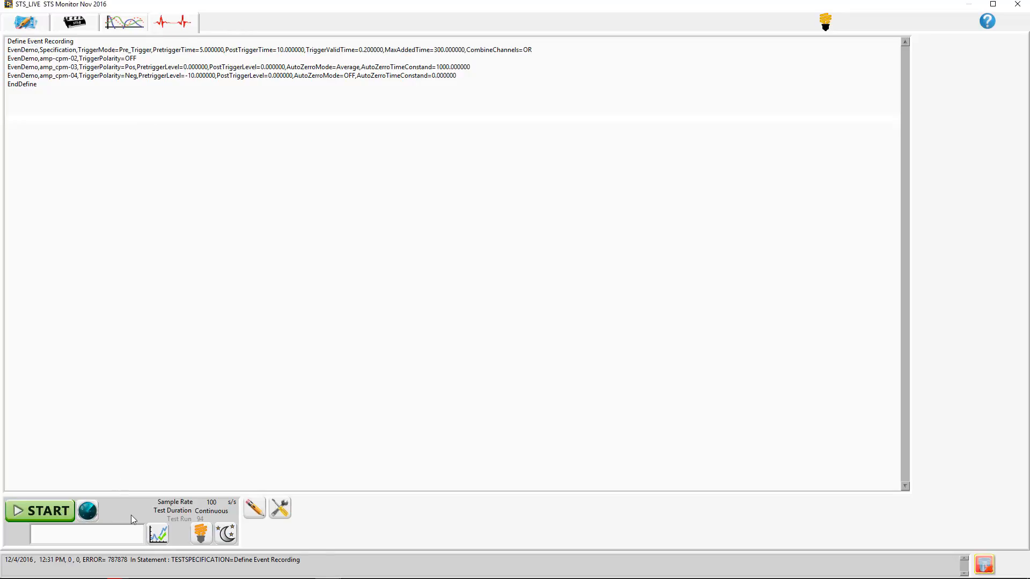
- Open the test specification for editing and delete the whole Event Recording definition, from its define line through EndDefine
left_click(254, 507)
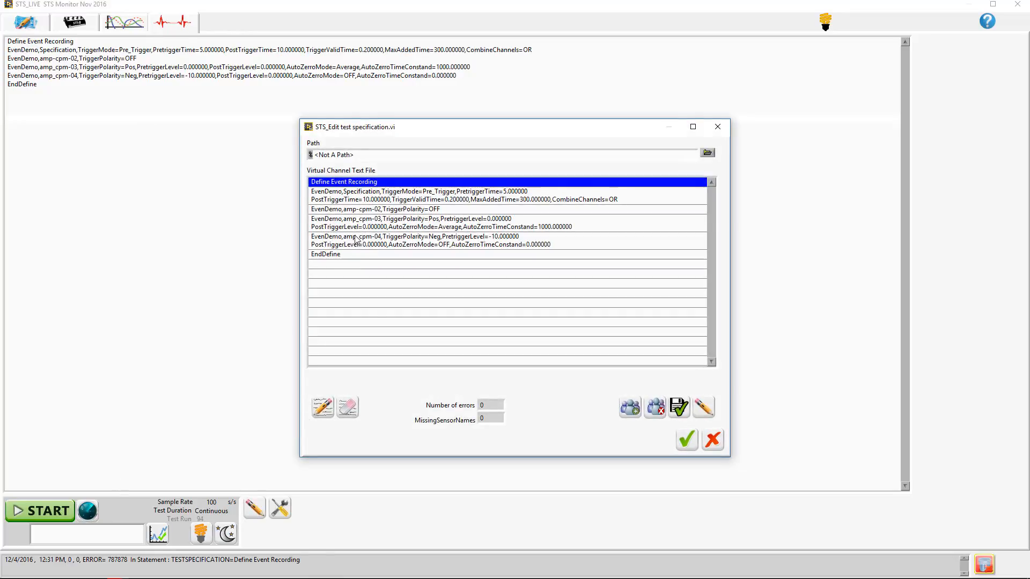
left_click(333, 255, "shift")
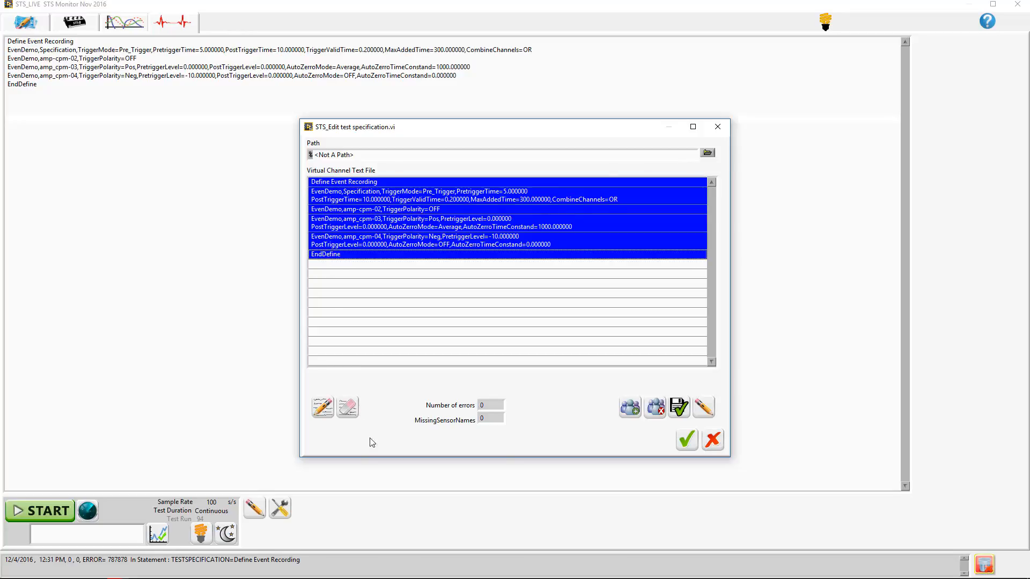
left_click(347, 409)
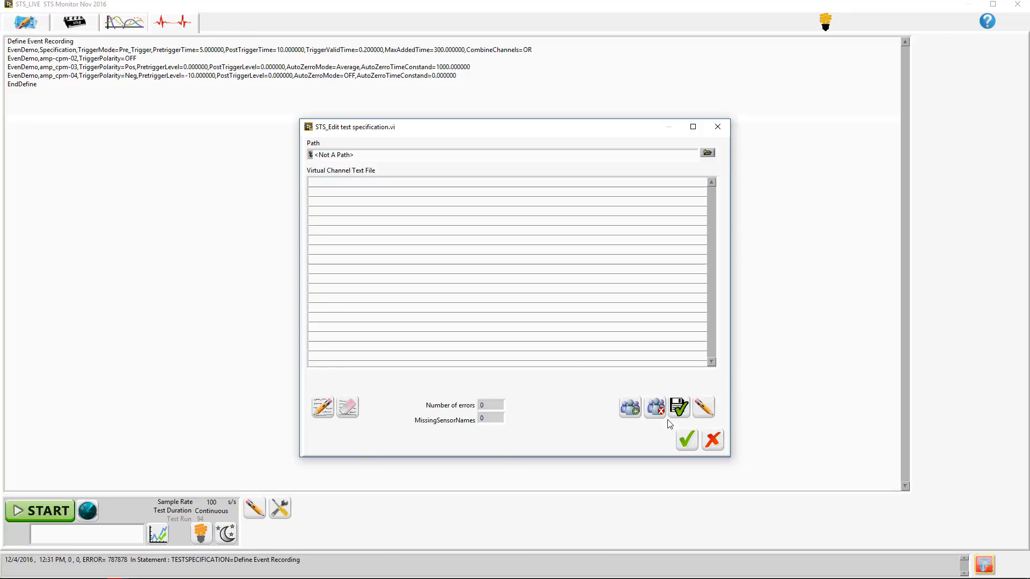
left_click(704, 409)
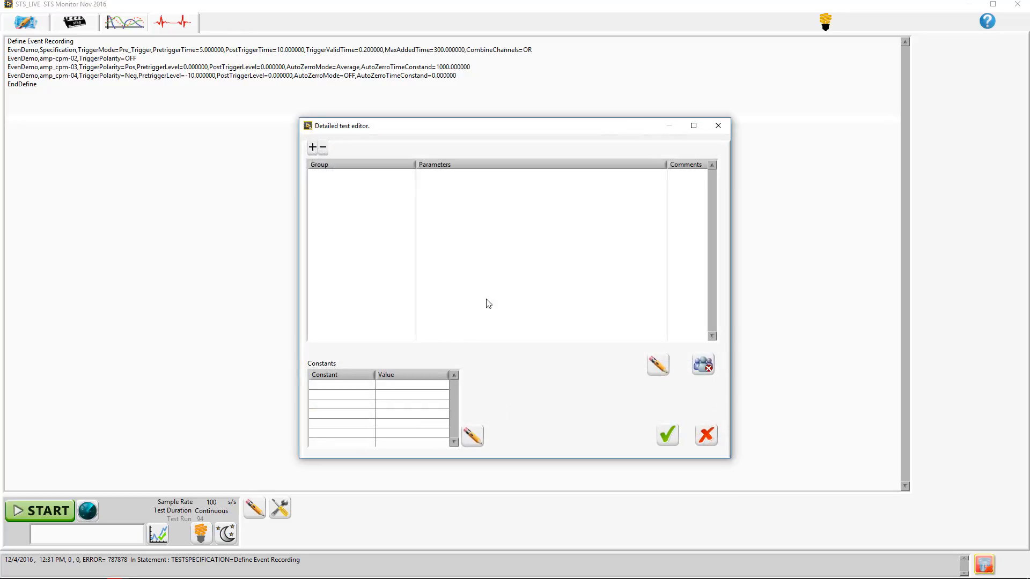
left_click(674, 439)
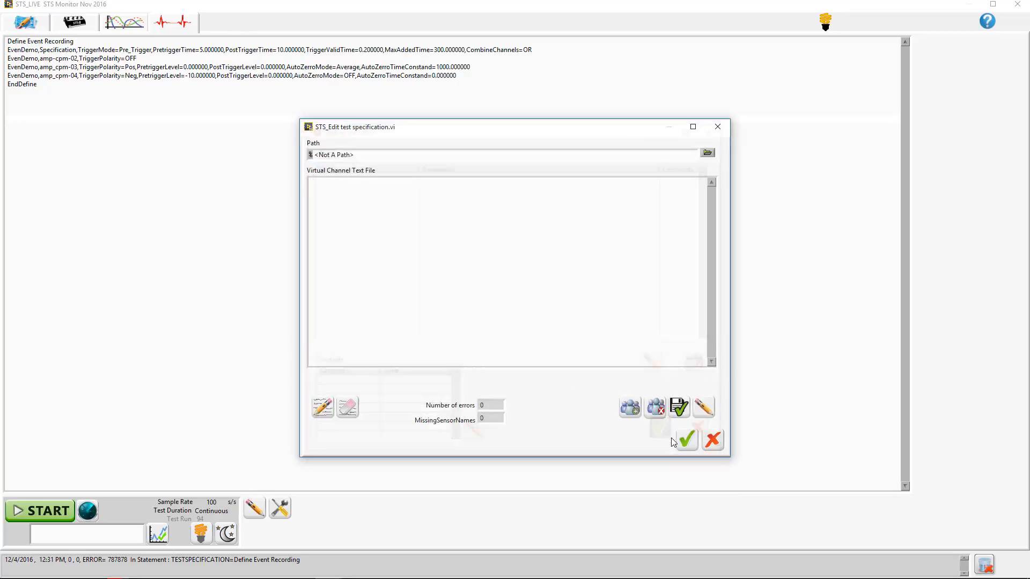
- Add a Rain Flow test type to the empty test specification
left_click(632, 409)
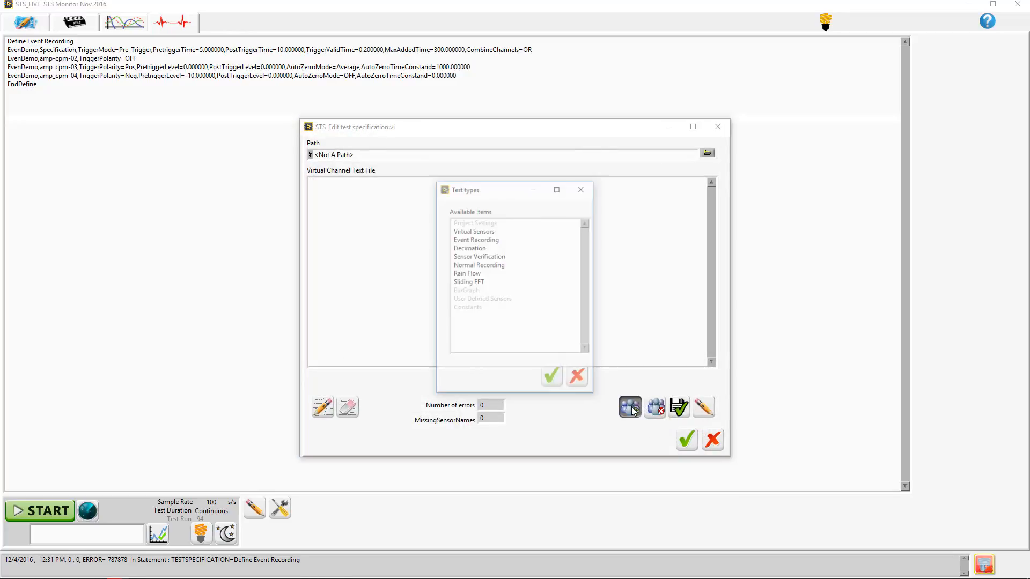
left_click(467, 274)
left_click(552, 378)
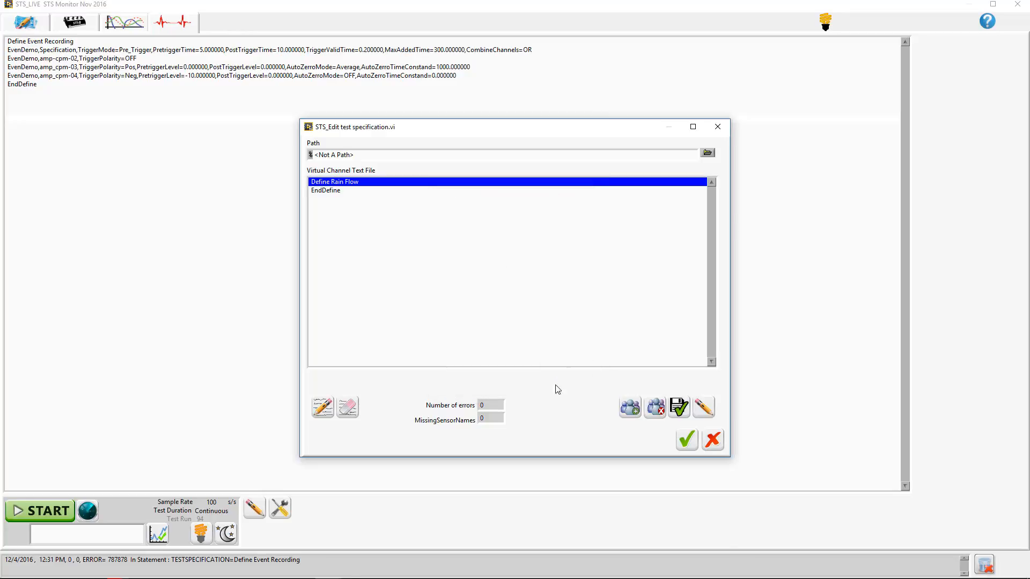
- Open the detailed test editor and add a group named Demo under Rain Flow
left_click(706, 409)
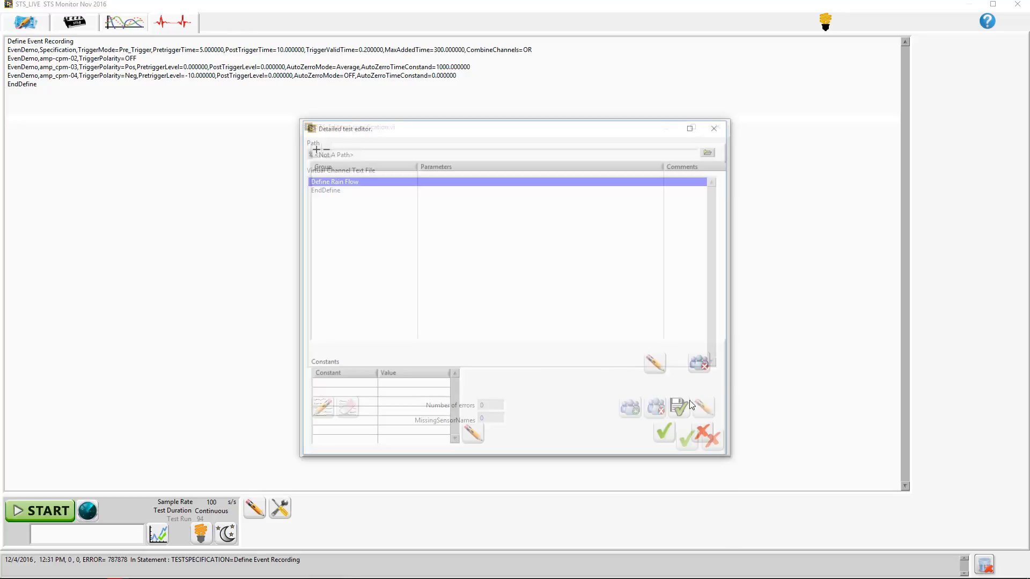
double_click(361, 176)
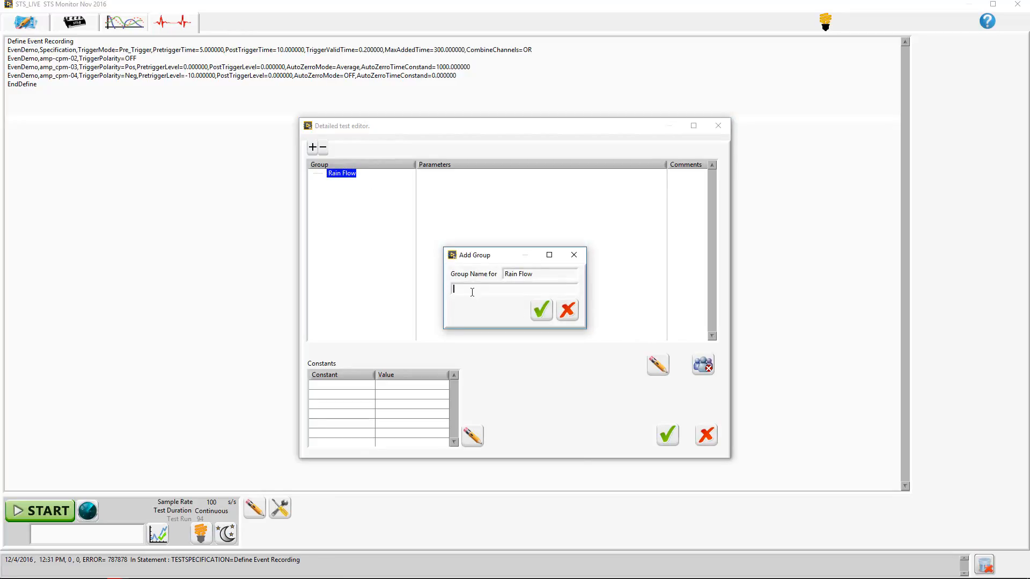
type("Demo")
left_click(541, 309)
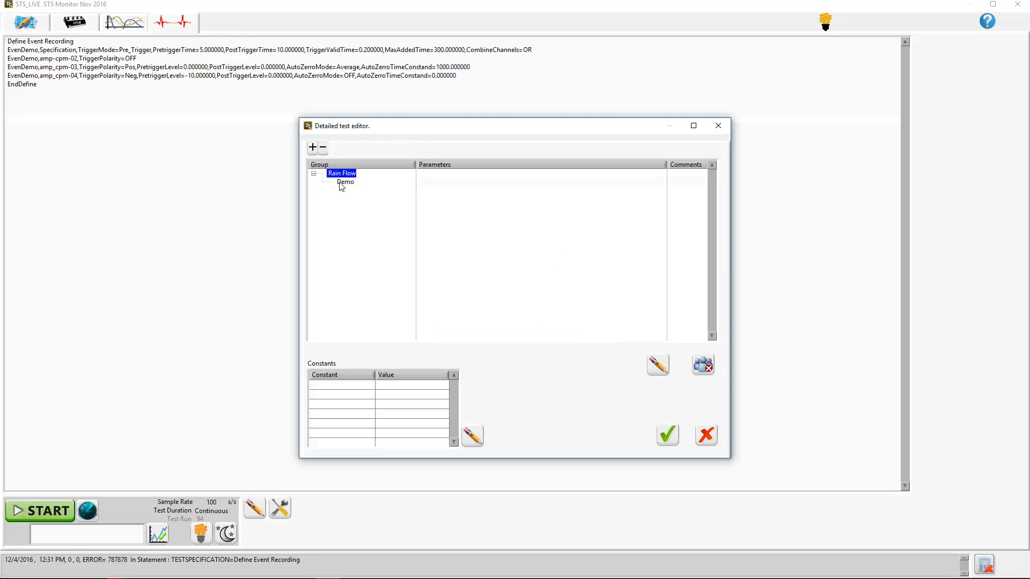
- Open the Demo group's rain flow configuration and set the test signal's noise to 0
double_click(343, 182)
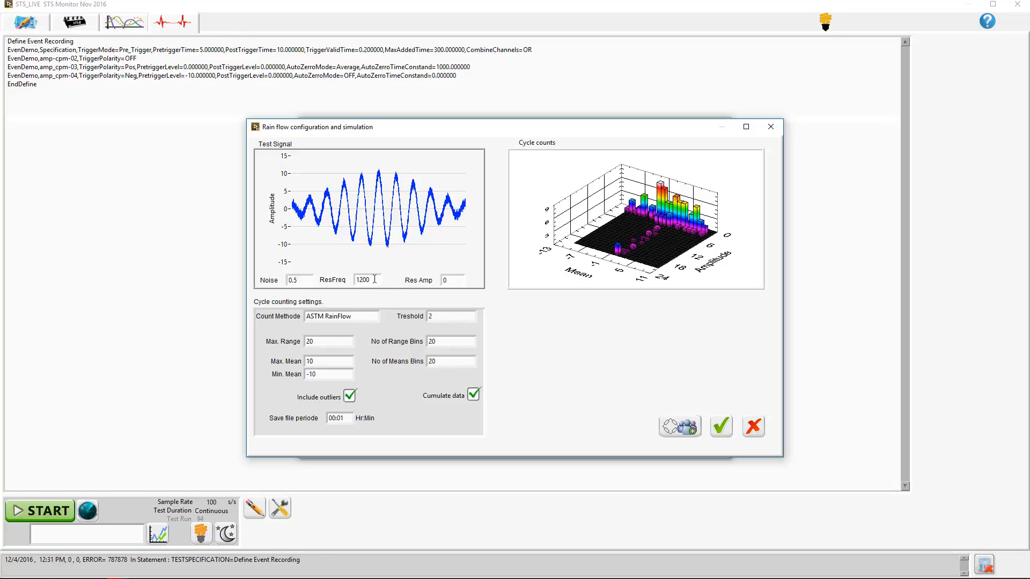
double_click(288, 280)
type("0")
key("Return")
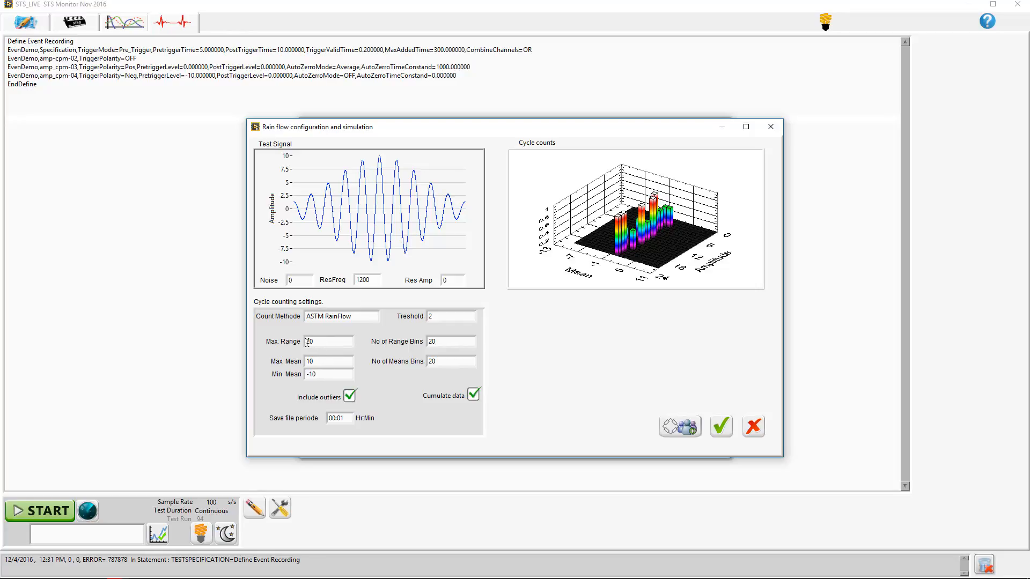
- Set the maximum range of the cycle counting settings to 10
left_click_drag(310, 343, 304, 345)
type("10")
left_click(373, 392)
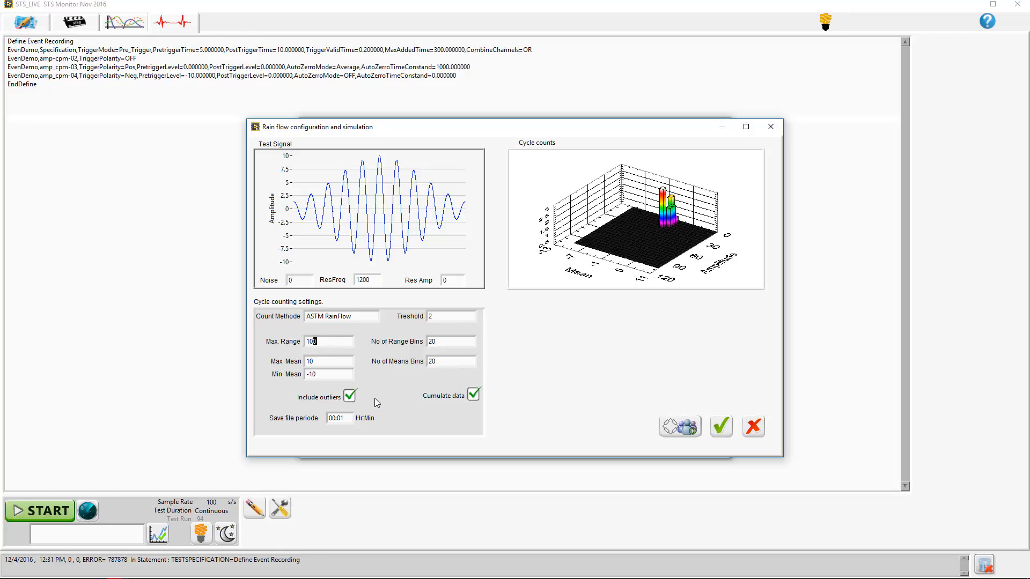
key("BackSpace")
left_click(391, 400)
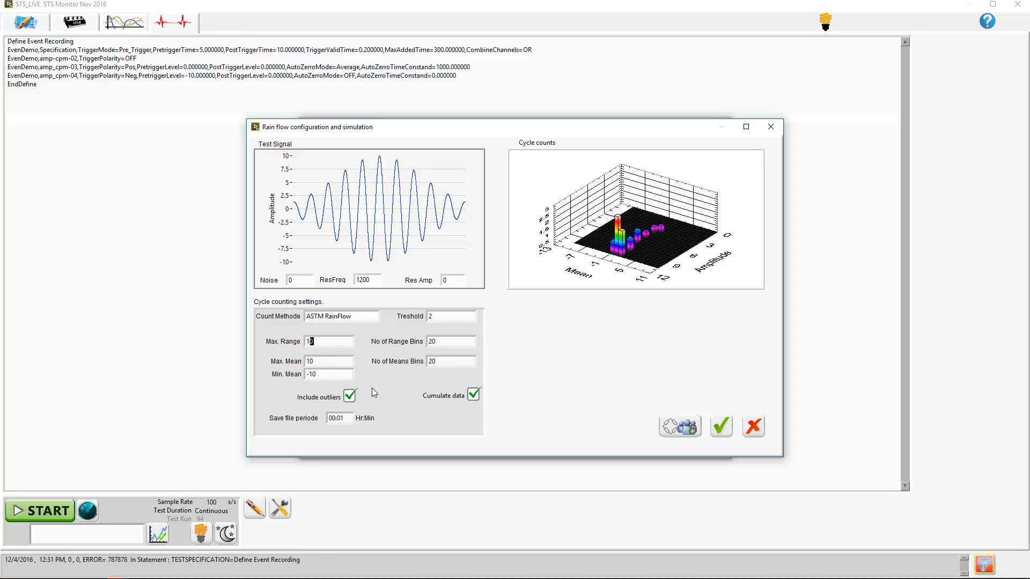
- Set the maximum range to 5 and compare the cycle counts with outliers excluded and included again
key("BackSpace")
key("BackSpace")
type("5")
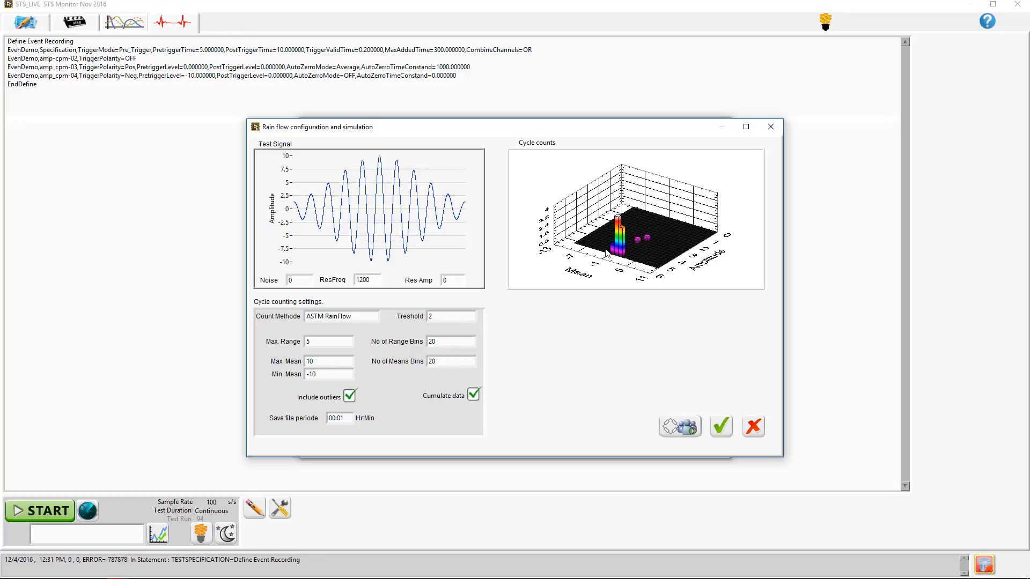
left_click(350, 397)
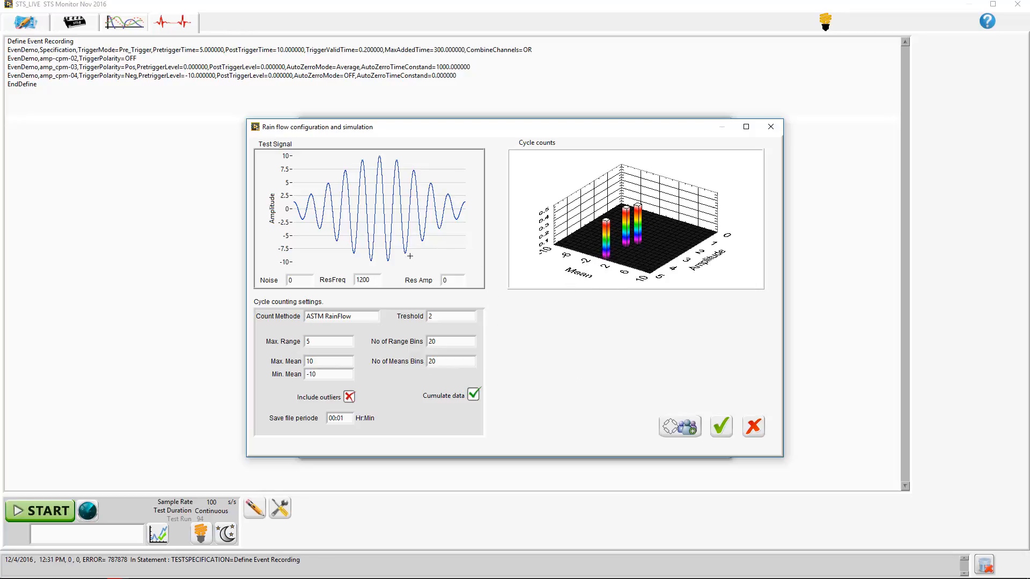
left_click(349, 397)
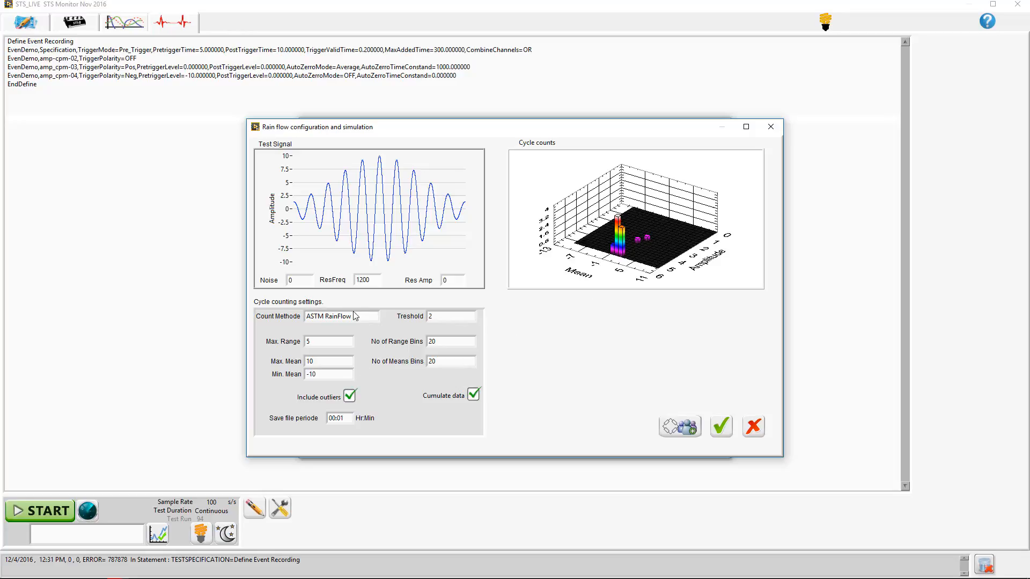
- Set the cycle counting threshold to 0 and the test signal's noise to 0.1
double_click(430, 316)
type("0")
type(".1")
key("Return")
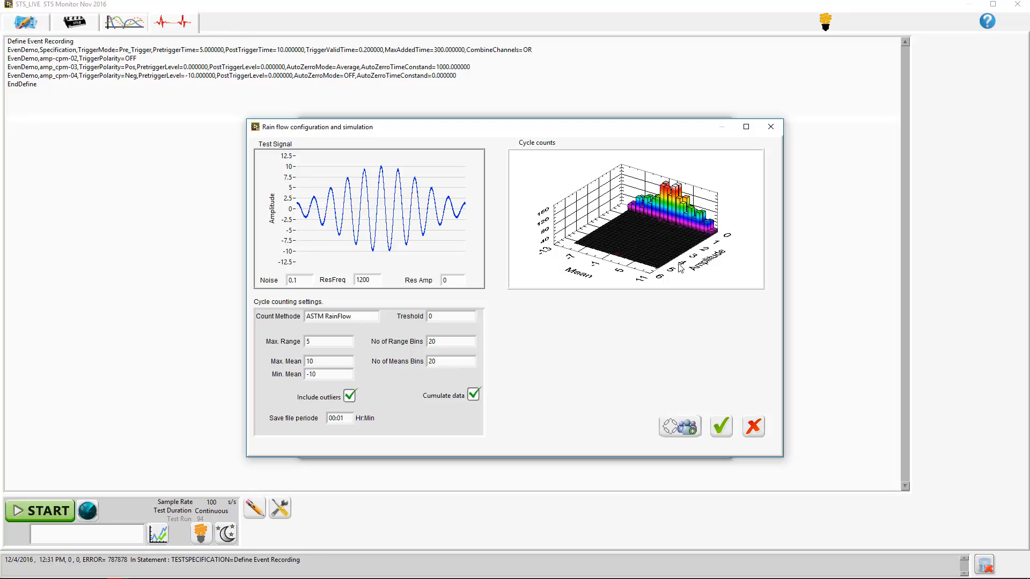
mouse_move(680, 266)
left_mouse_down()
mouse_move(675, 239)
mouse_move(665, 253)
mouse_move(673, 266)
left_mouse_up()
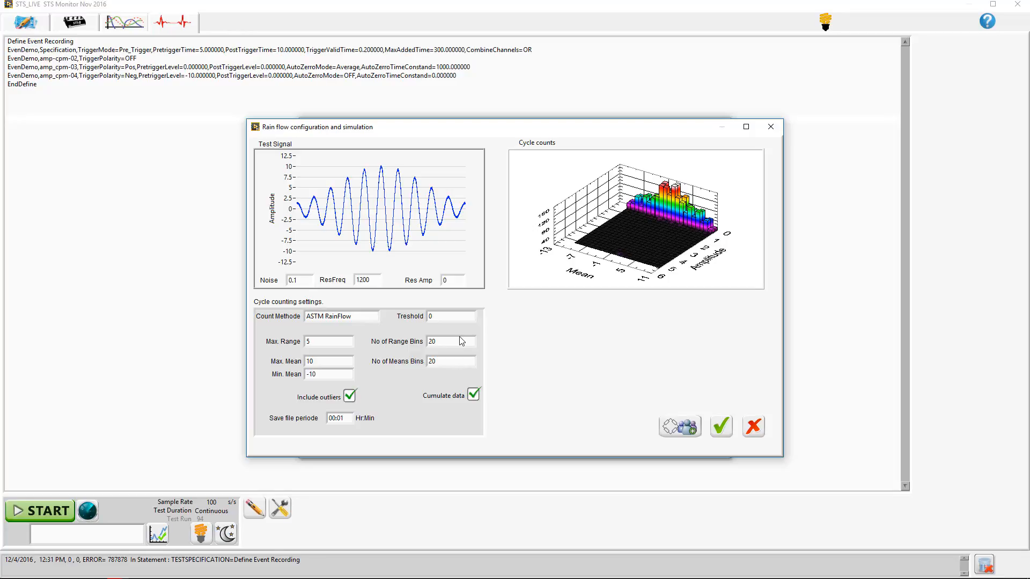
- Set the cycle counting threshold to 1 to filter out the noise cycles
double_click(430, 317)
type("1")
key("Return")
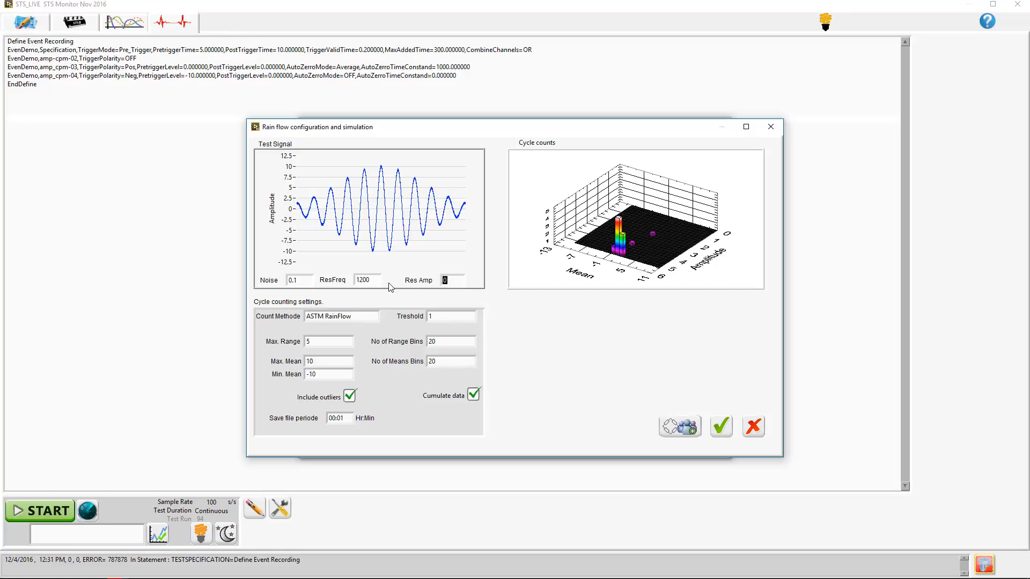
- Set the test signal's resonance amplitude to 3 and its resonance frequency to 50
type("3")
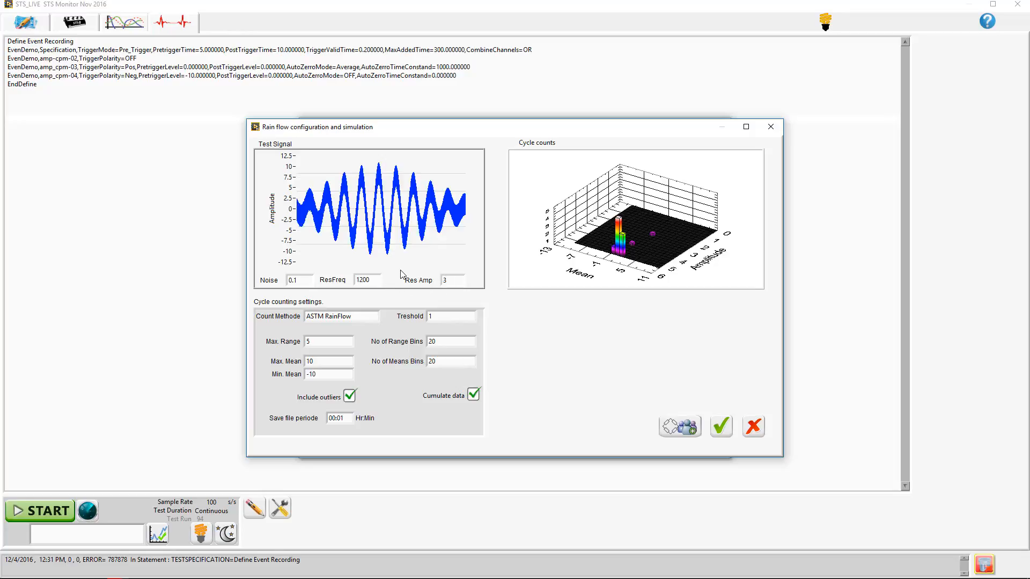
left_click_drag(375, 278, 357, 274)
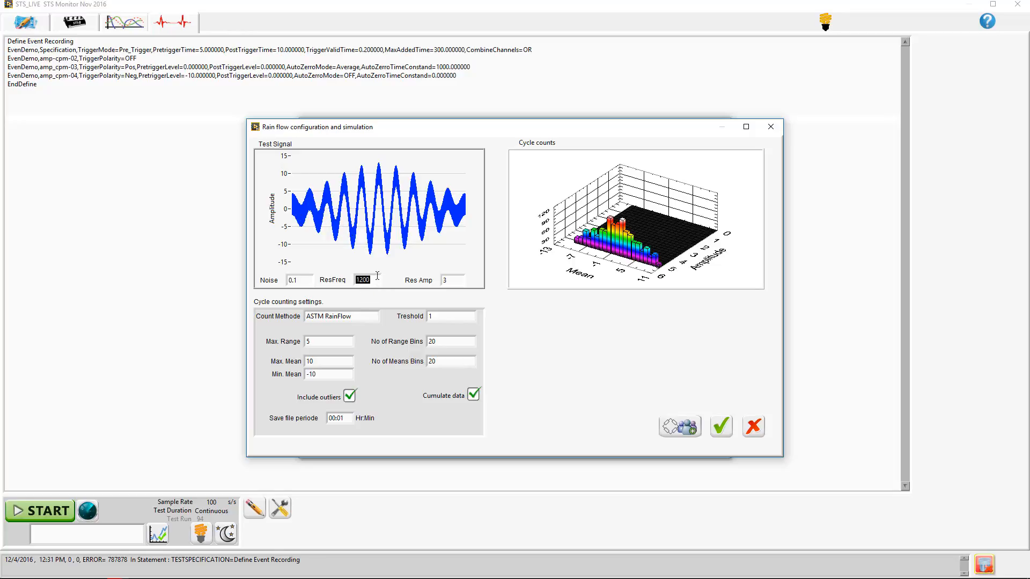
type("50")
key("Return")
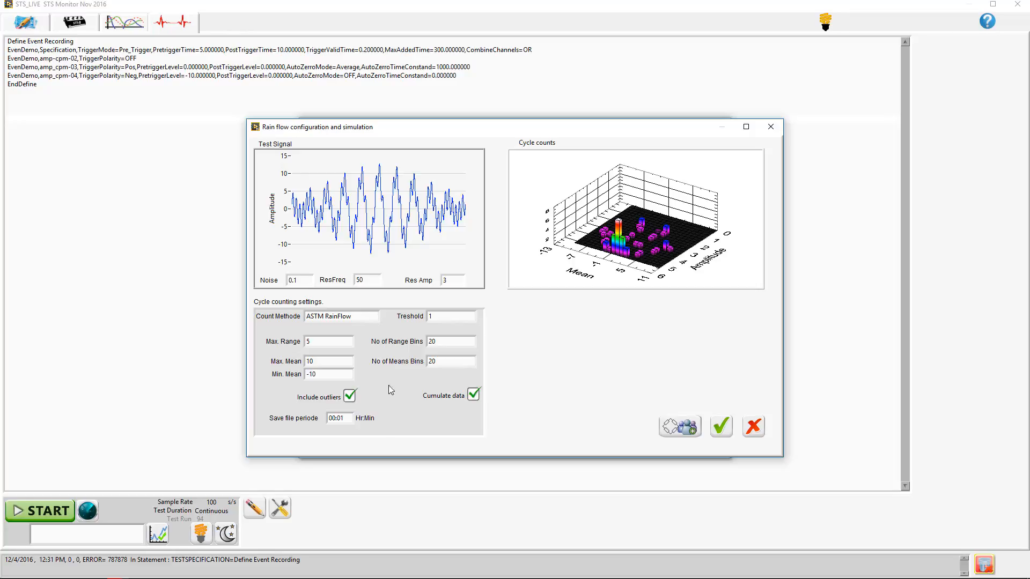
- Set the cycle counting limits to a maximum range of 50, maximum mean of 25 and minimum mean of -25
double_click(311, 341)
type("50")
double_click(309, 361)
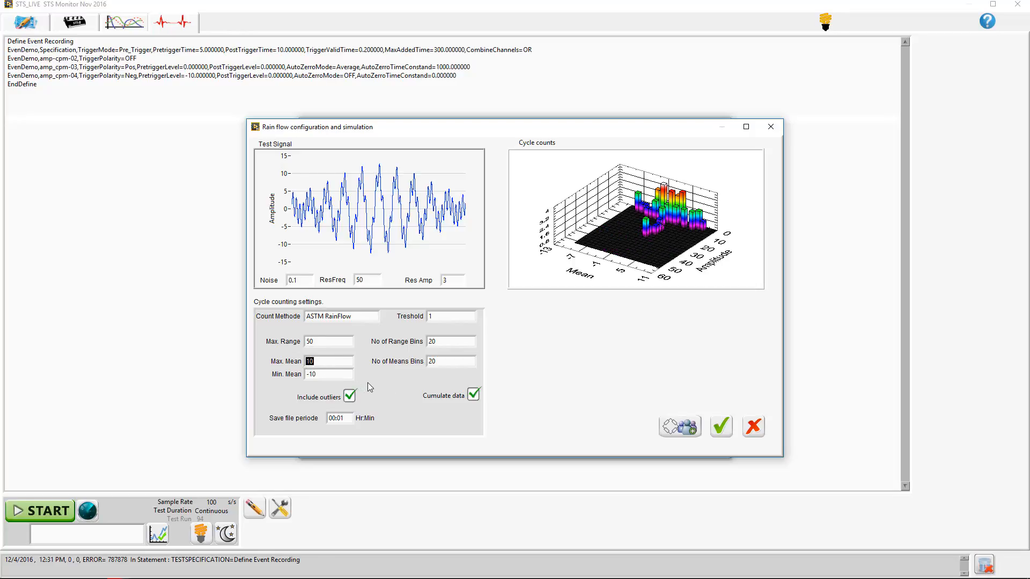
type("25")
left_click_drag(311, 374, 324, 374)
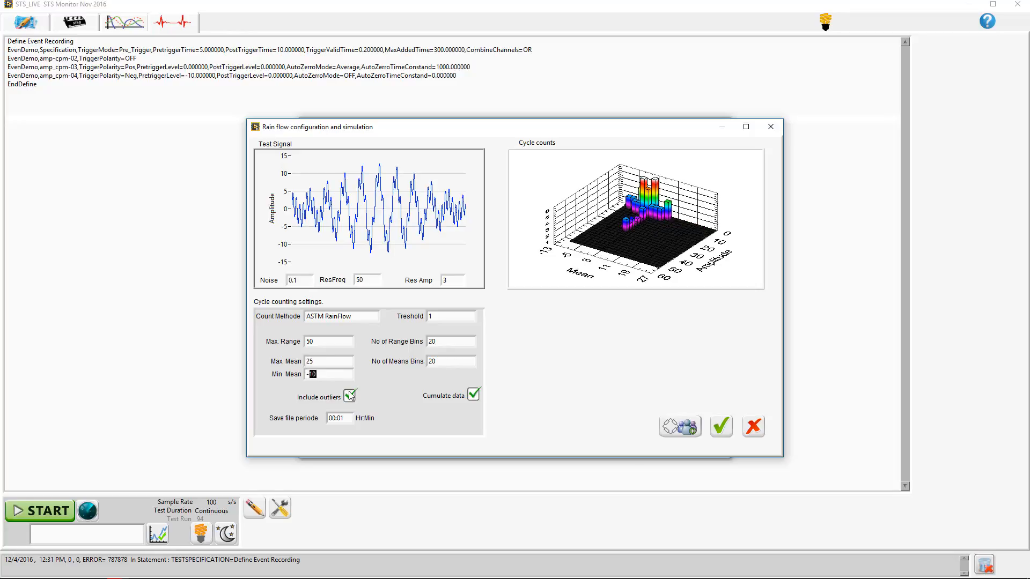
type("25")
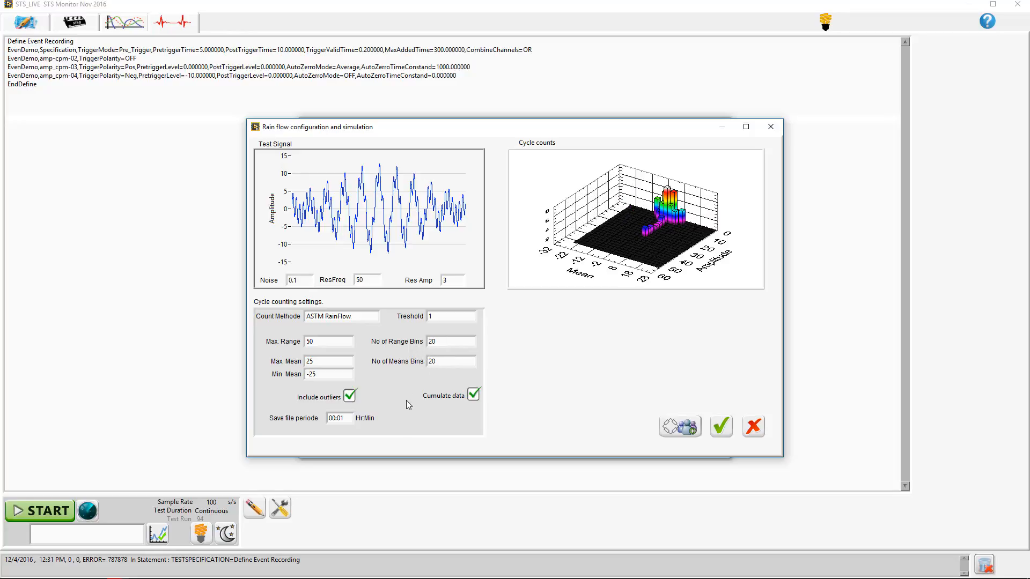
- Assign the sensors amp-cpm-02, amp_cpm-03 and amp_cpm-04 to the Demo group
left_click(691, 429)
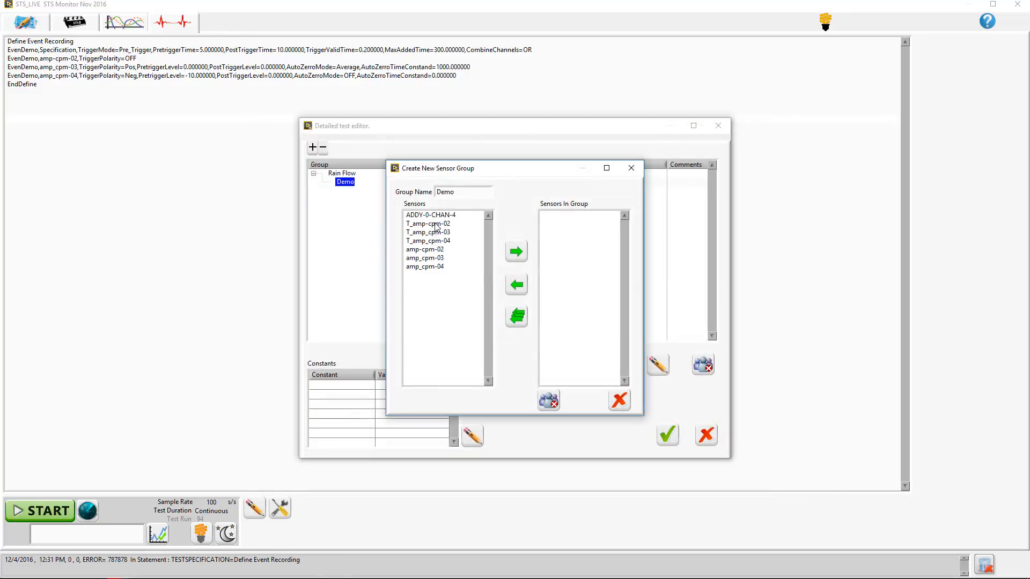
double_click(441, 250)
double_click(440, 250)
double_click(441, 250)
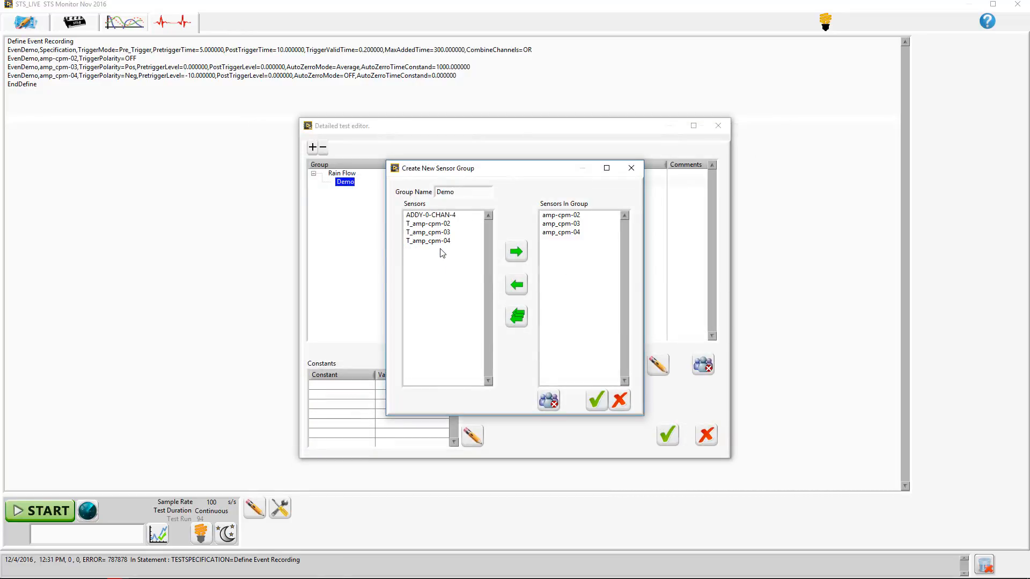
left_click(595, 400)
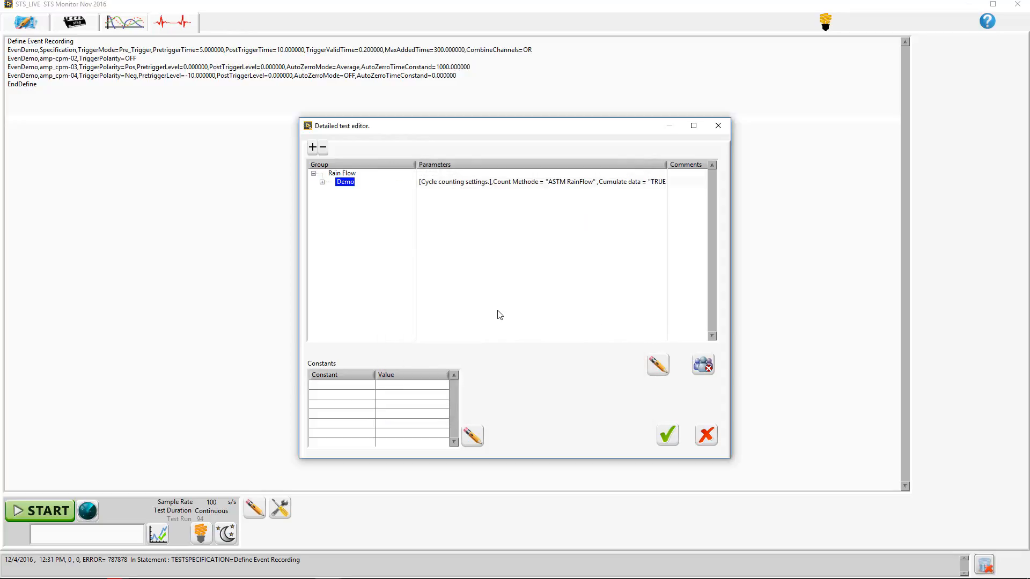
- Expand the Demo group to check its sensors and accept the Rain Flow definition into the test specification
left_click(322, 182)
left_click(666, 436)
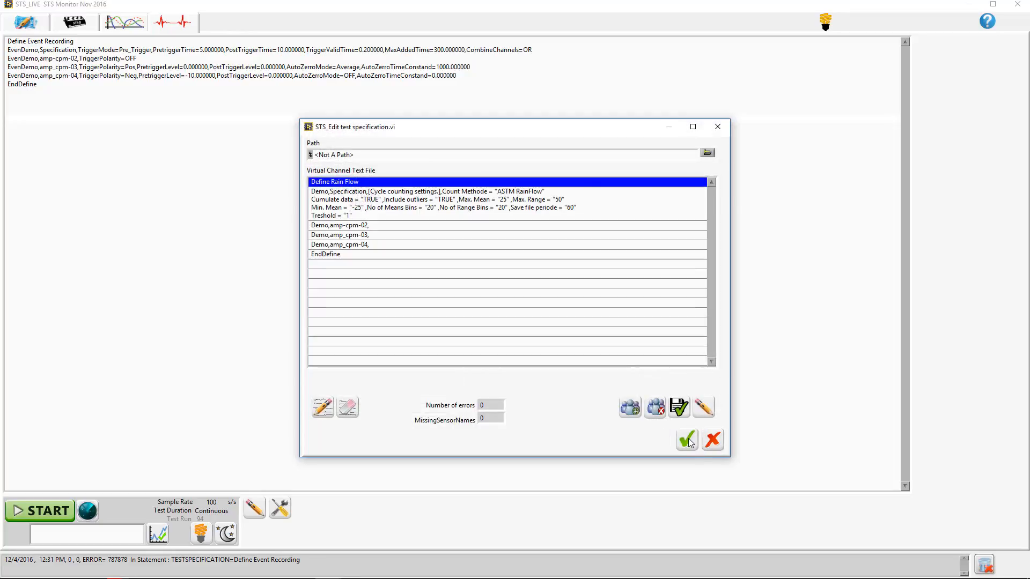
left_click(688, 441)
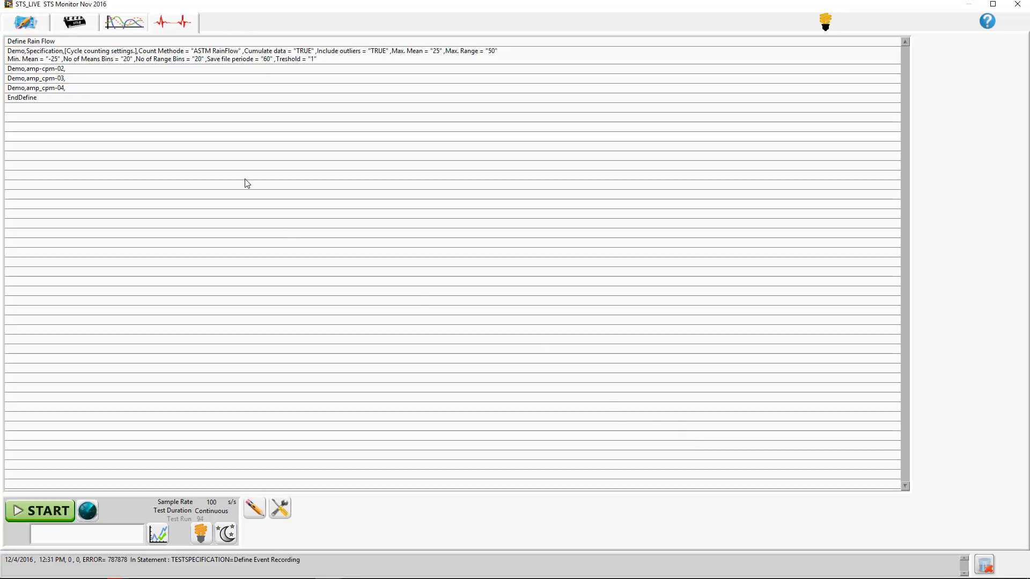
- Reopen the test specification for editing and add a Normal Recording test type to it
left_click(124, 25)
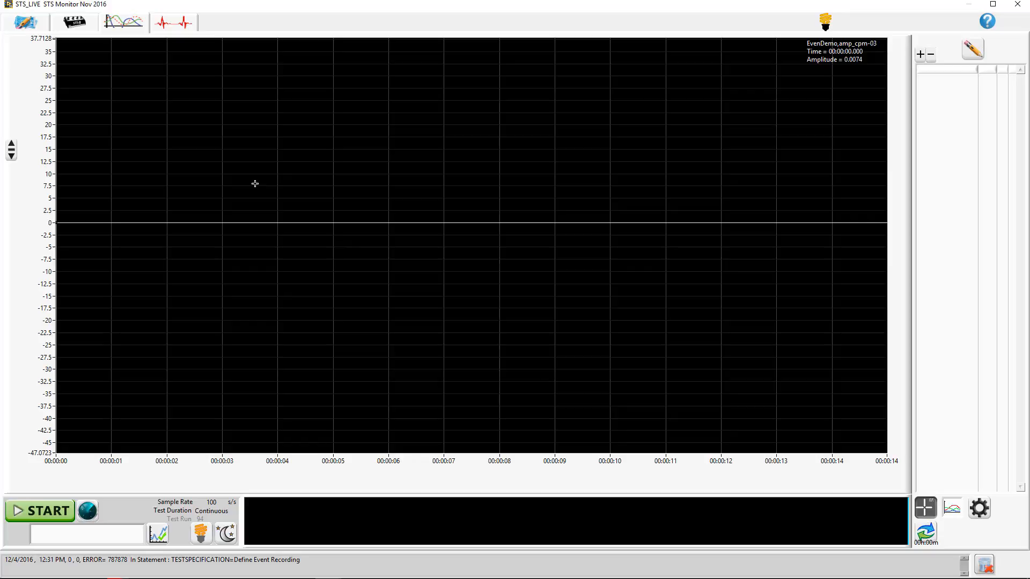
left_click(172, 26)
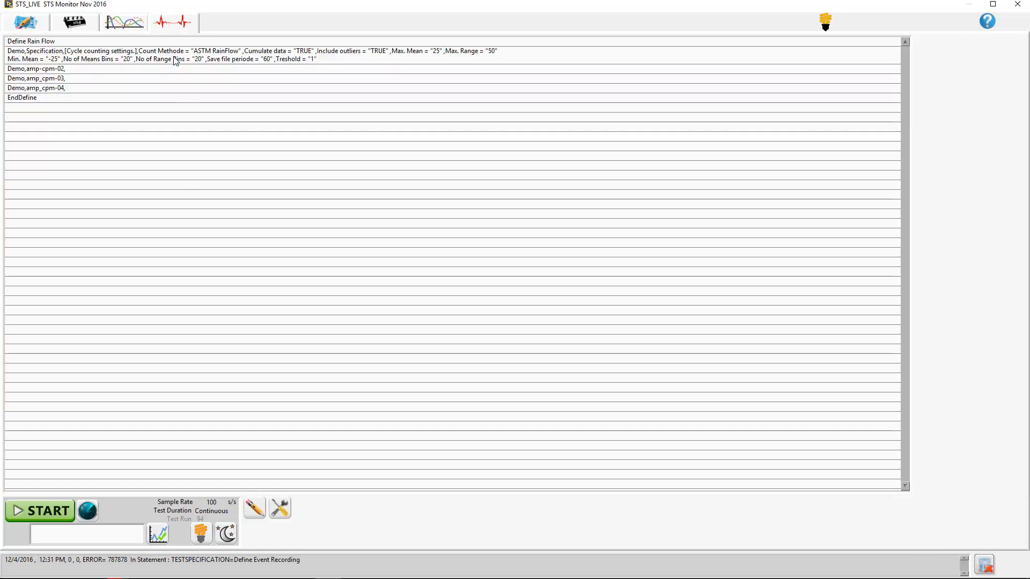
left_click(254, 508)
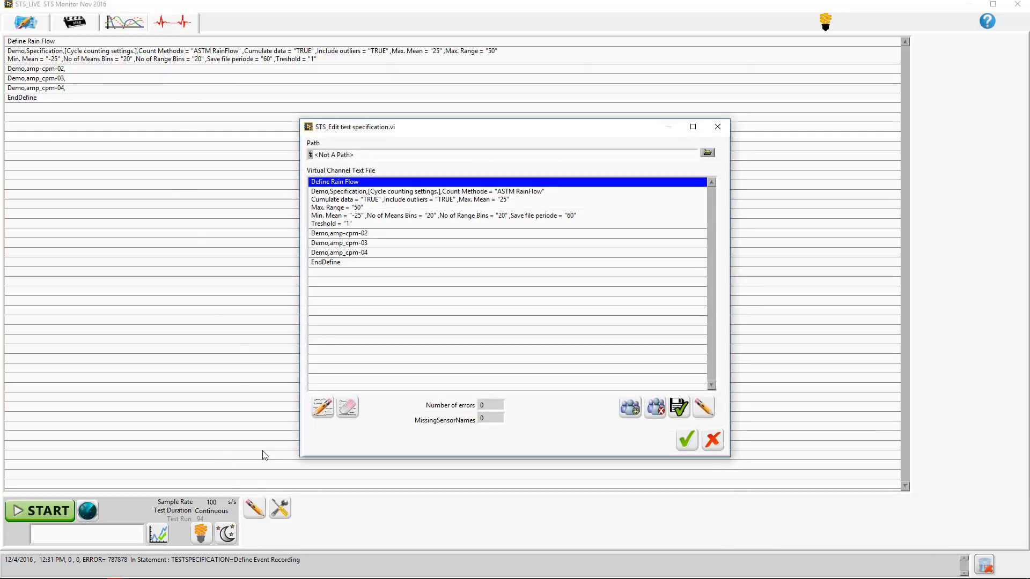
left_click(633, 410)
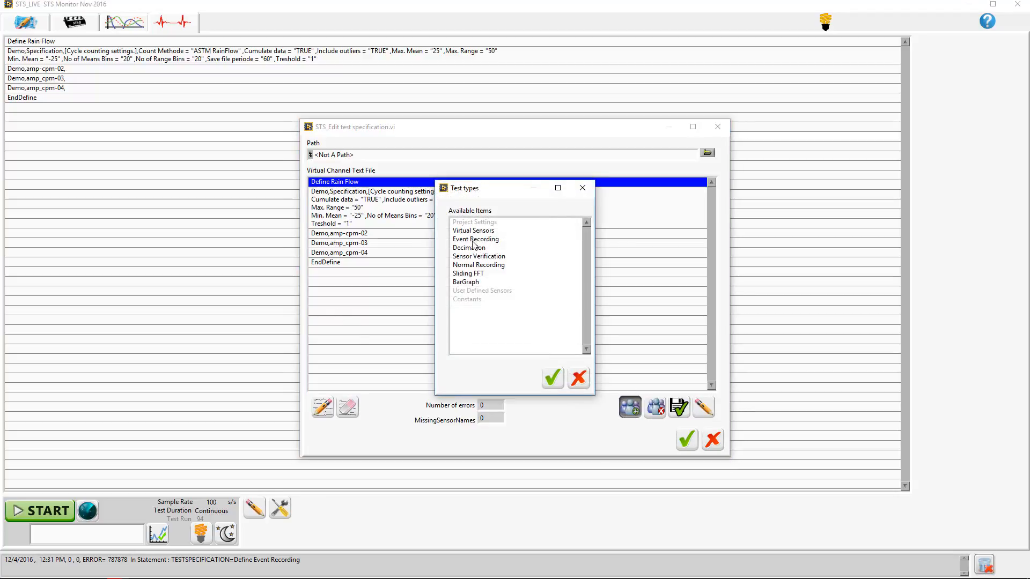
left_click(477, 268)
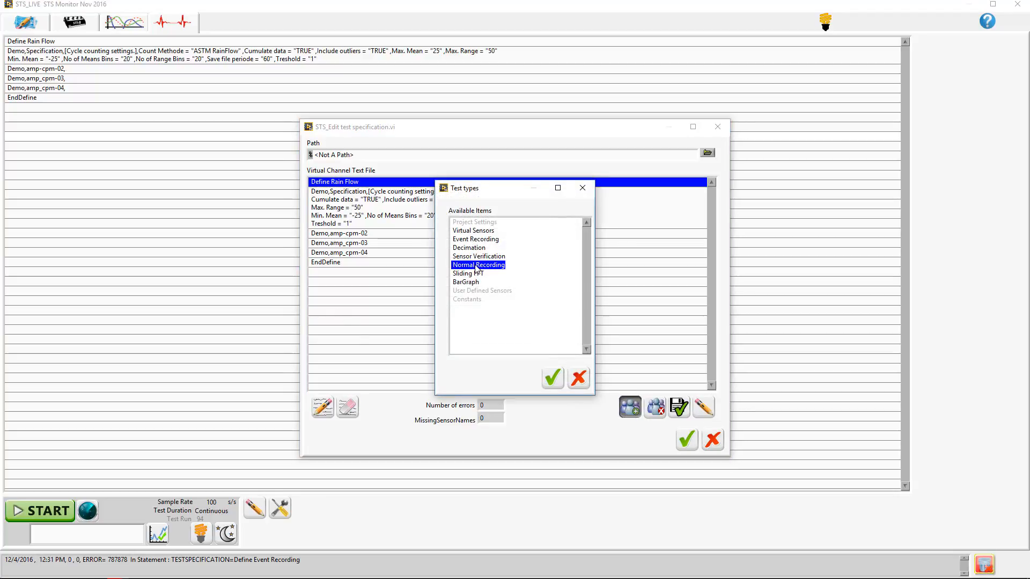
left_click(552, 378)
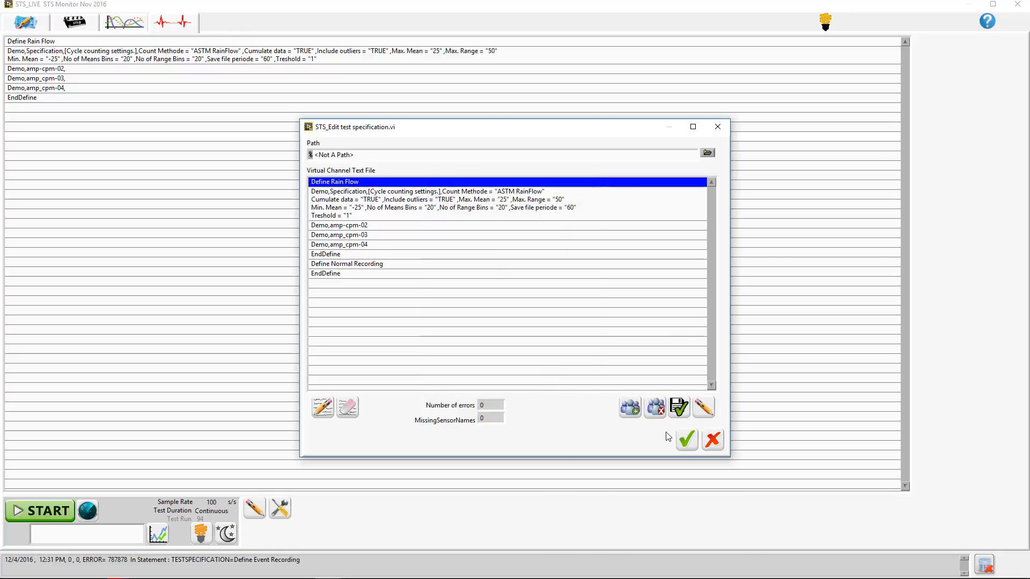
- Add a group named backup under Normal Recording in the detailed test editor
left_click(703, 408)
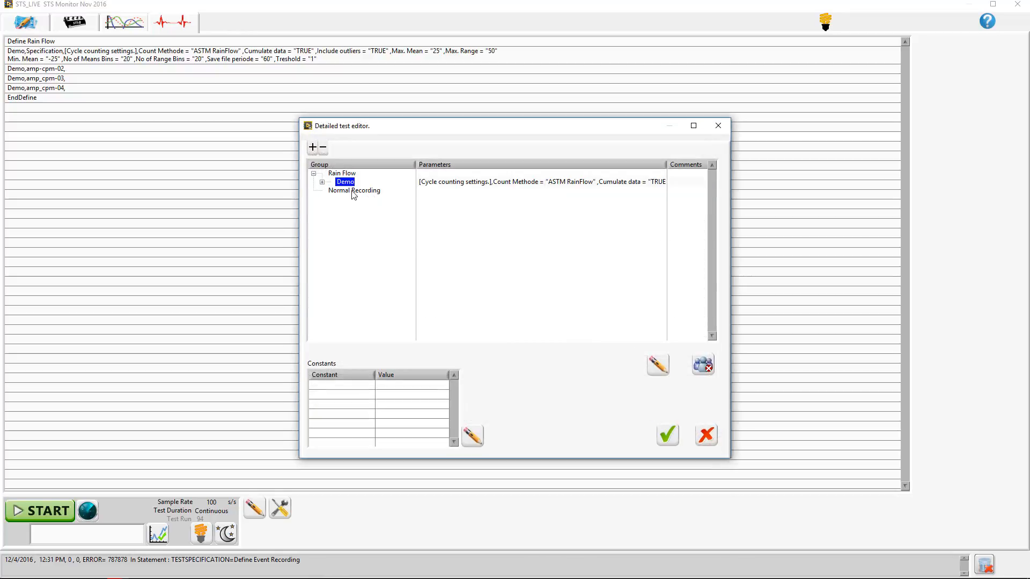
double_click(353, 192)
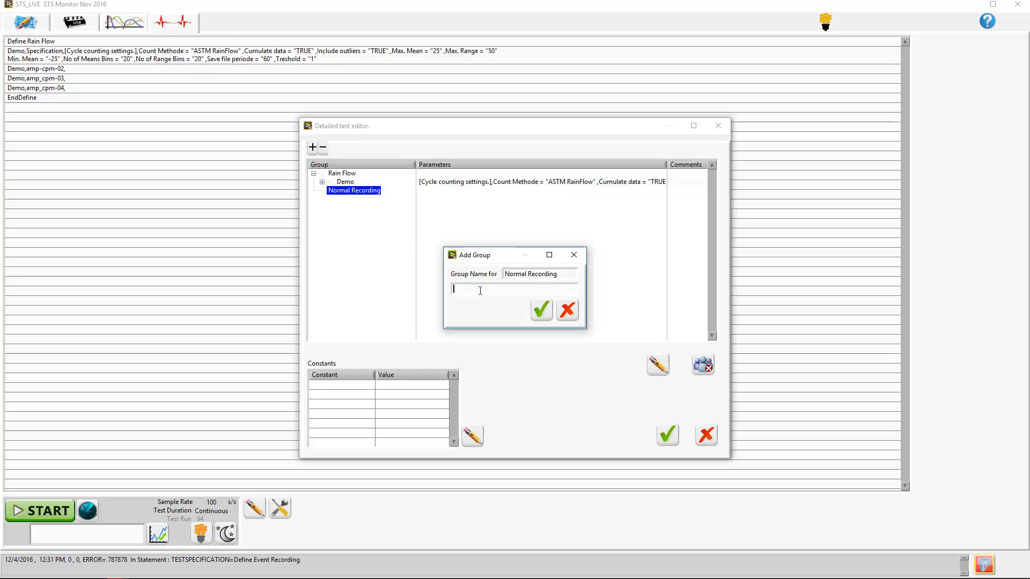
type("backup")
left_click(545, 313)
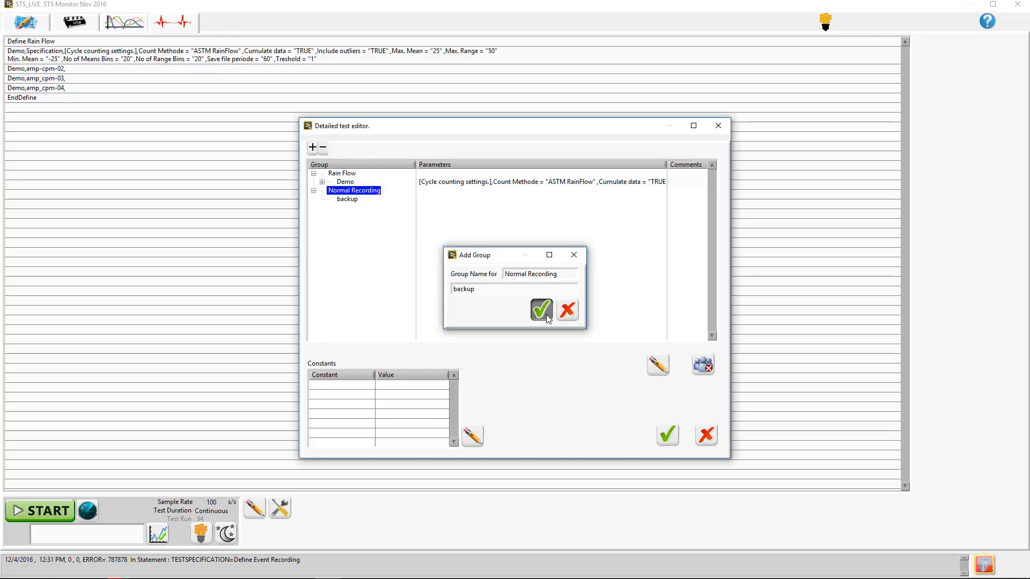
- Assign the sensors amp-cpm-02, amp_cpm-03 and amp_cpm-04 to the backup group and accept the updated test specification
left_click(347, 200)
double_click(347, 200)
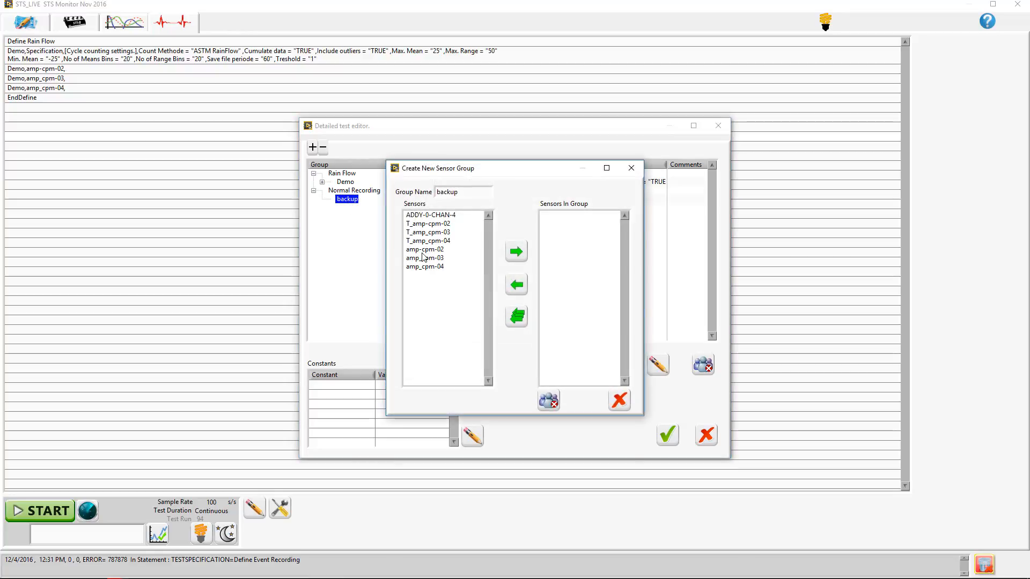
double_click(423, 250)
double_click(423, 251)
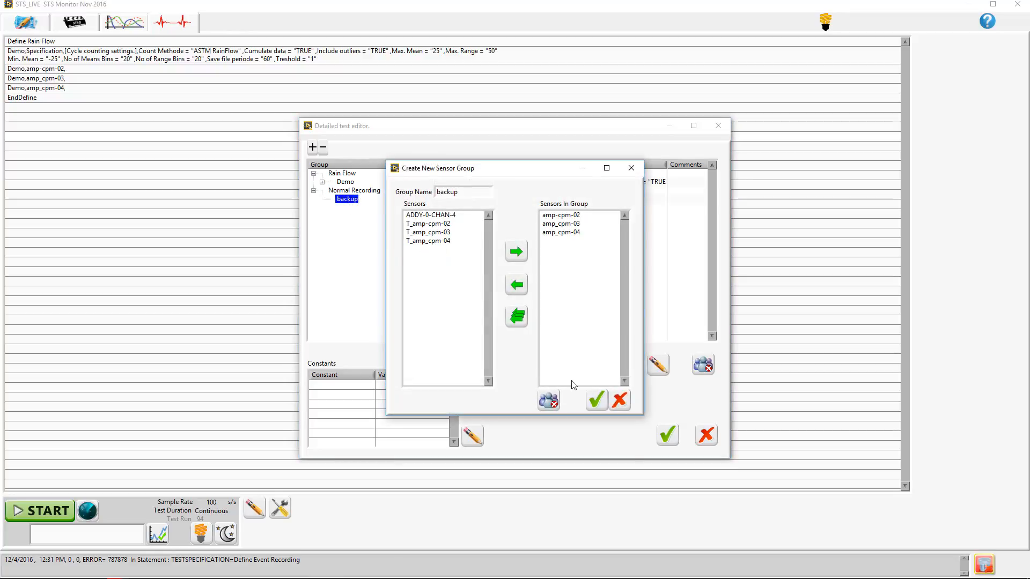
left_click(596, 400)
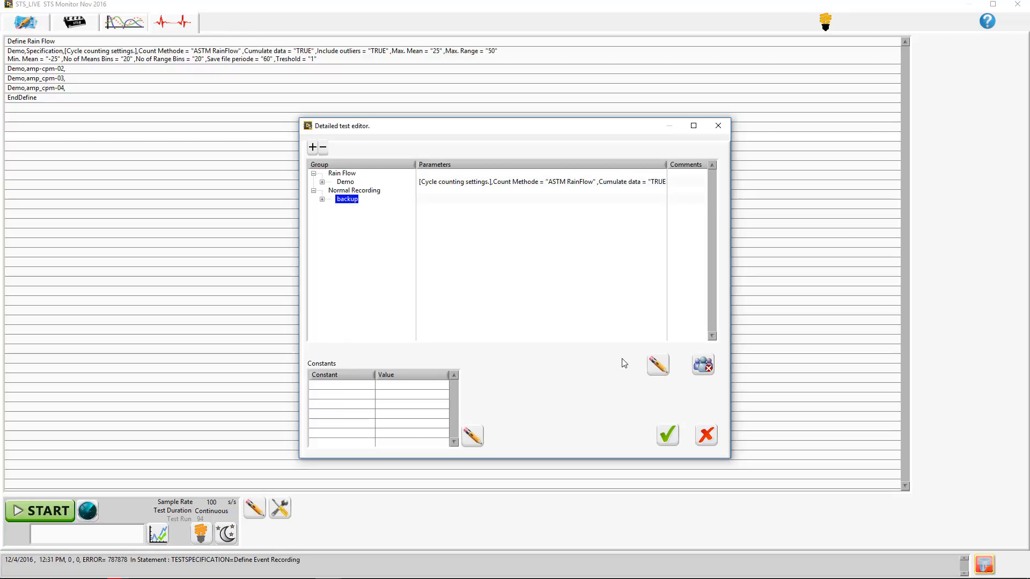
left_click(667, 435)
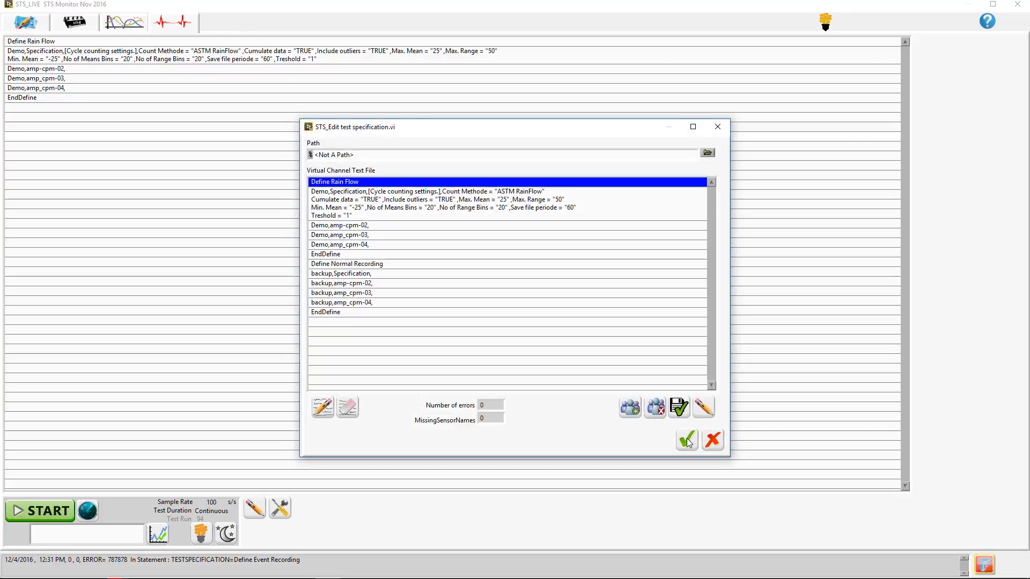
left_click(687, 439)
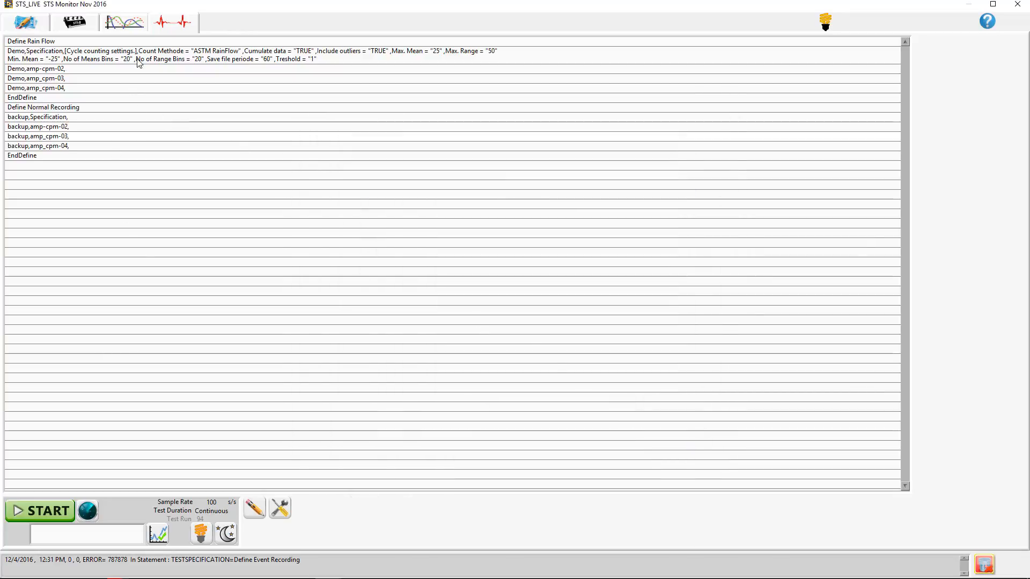
- Start the test from the live graph view and plot all three sensors of the backup group
left_click(134, 20)
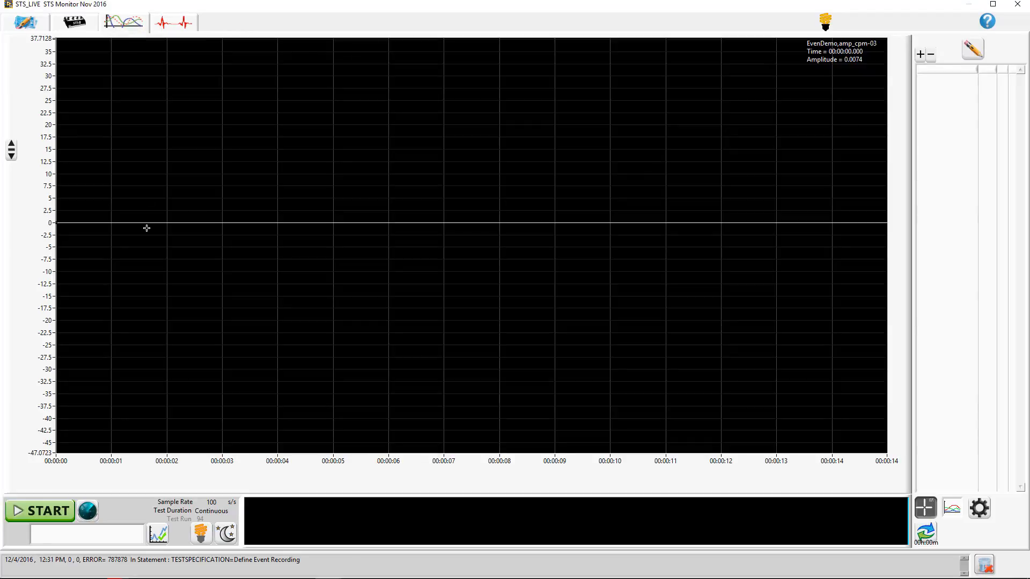
left_click(49, 511)
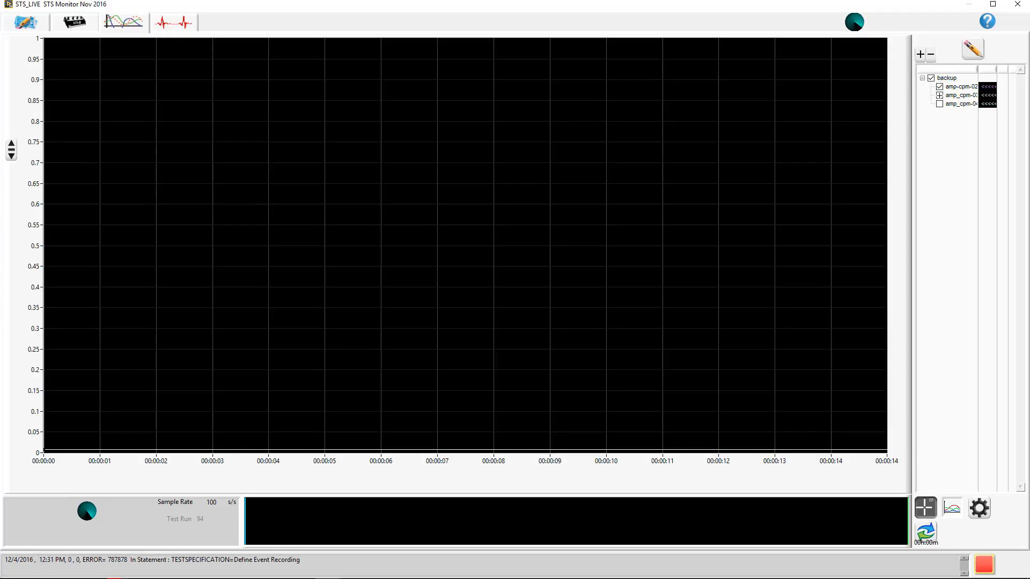
left_click(939, 104)
left_click(939, 95)
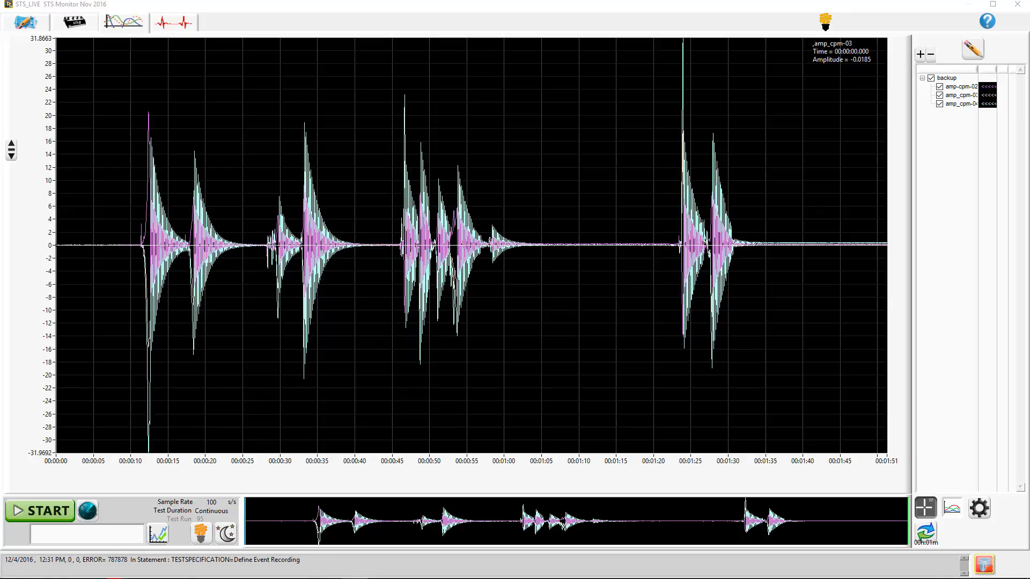
- Open the recorded file Can Tho Bridge_R96_12_04_2016_12_51_55_RainFlow_Demo.tdms in Excel and show the amp-cpm-02 sheet
mouse_move(274, 577)
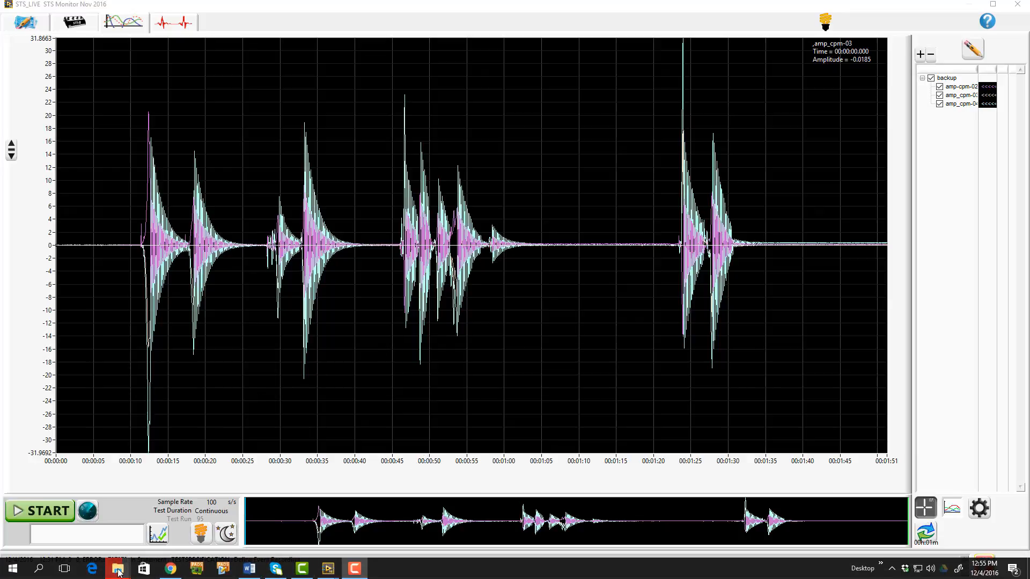
mouse_move(120, 573)
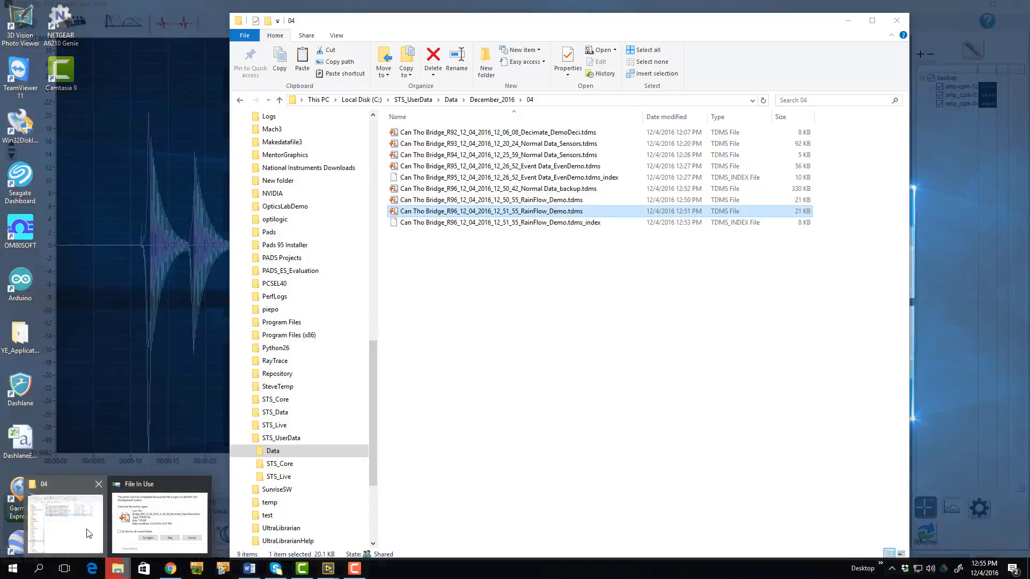
left_click(66, 515)
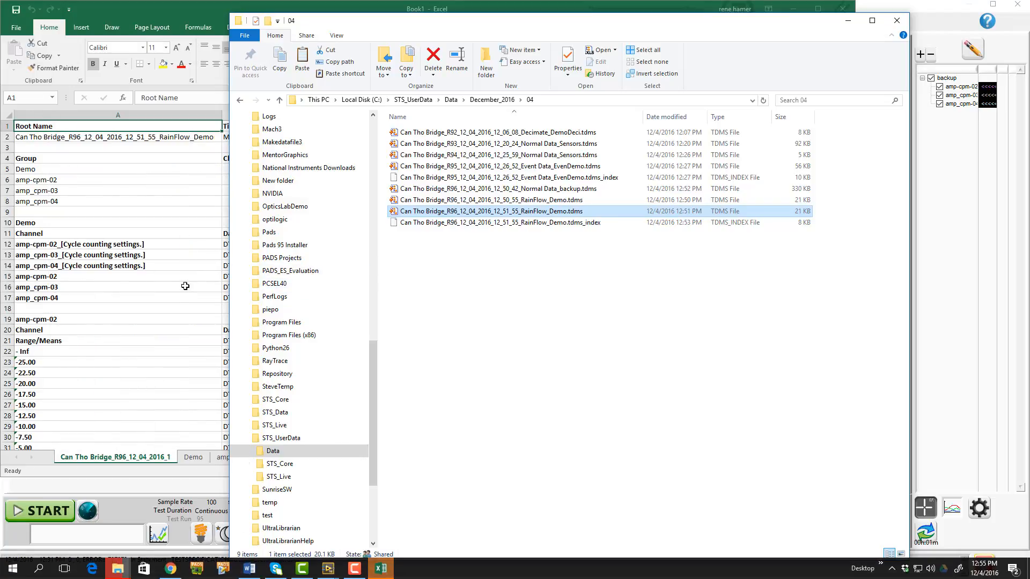
left_click(190, 298)
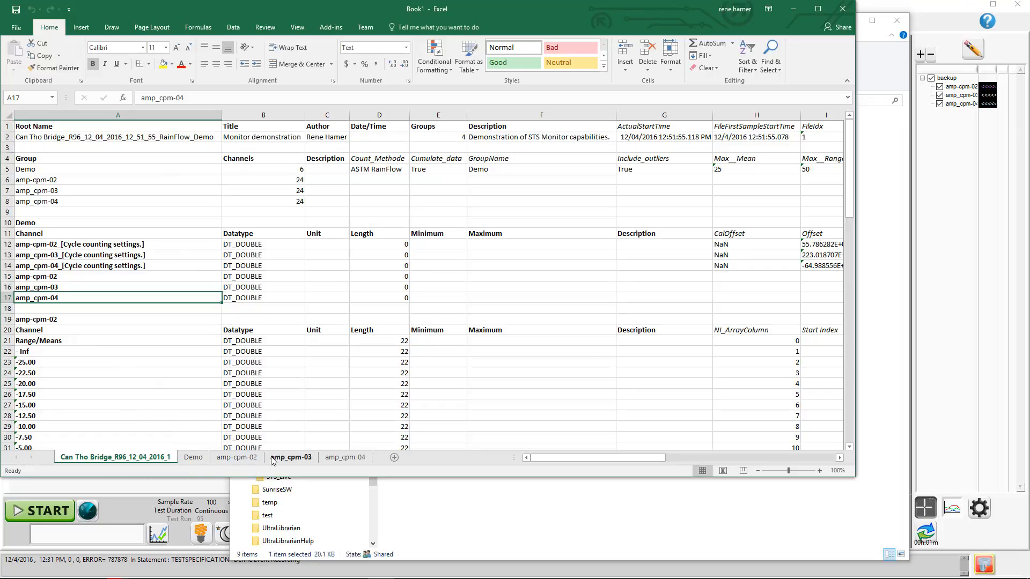
left_click(248, 464)
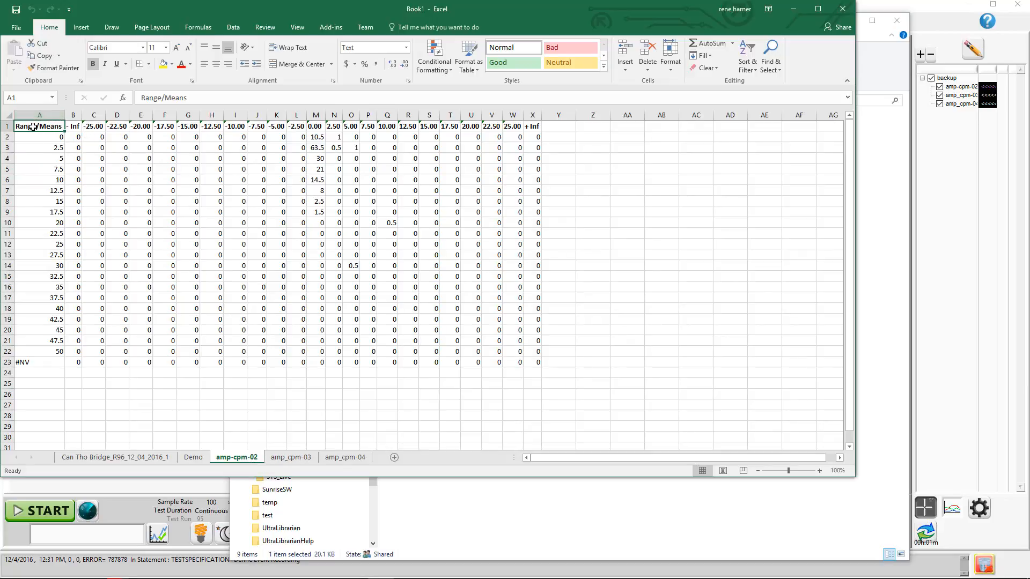
left_click_drag(194, 252, 542, 366)
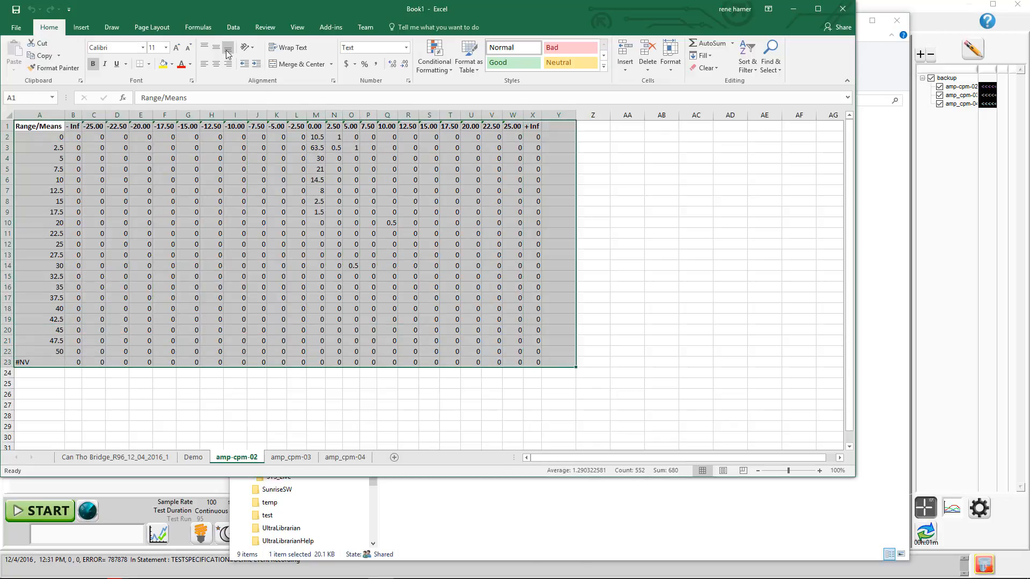
left_click(88, 30)
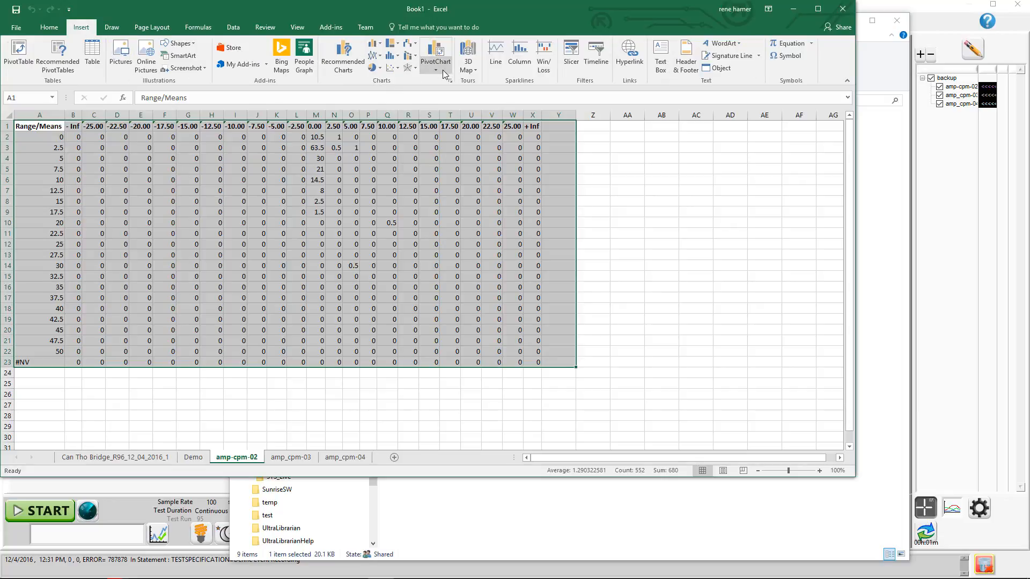
left_click(398, 67)
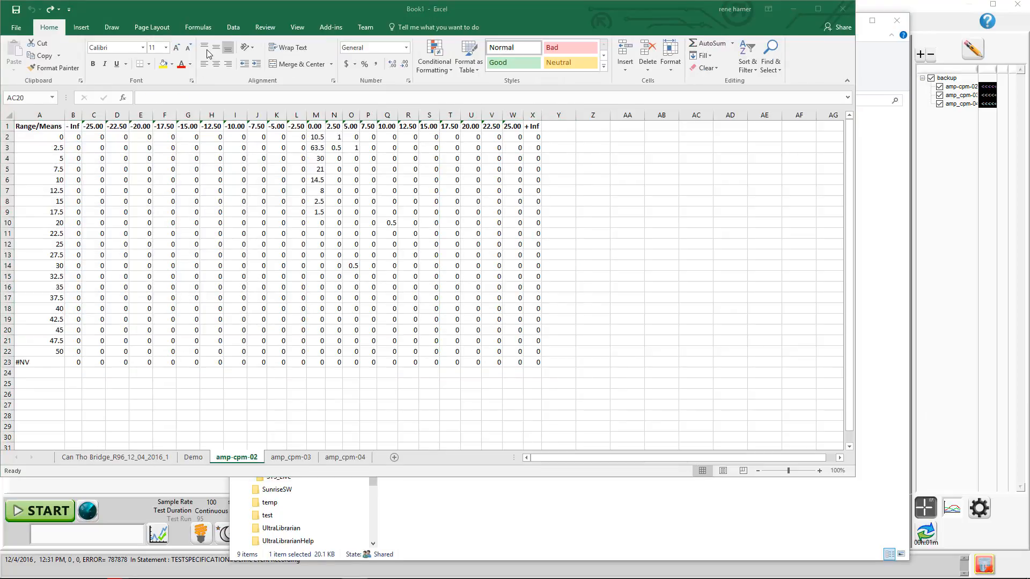
left_click(86, 27)
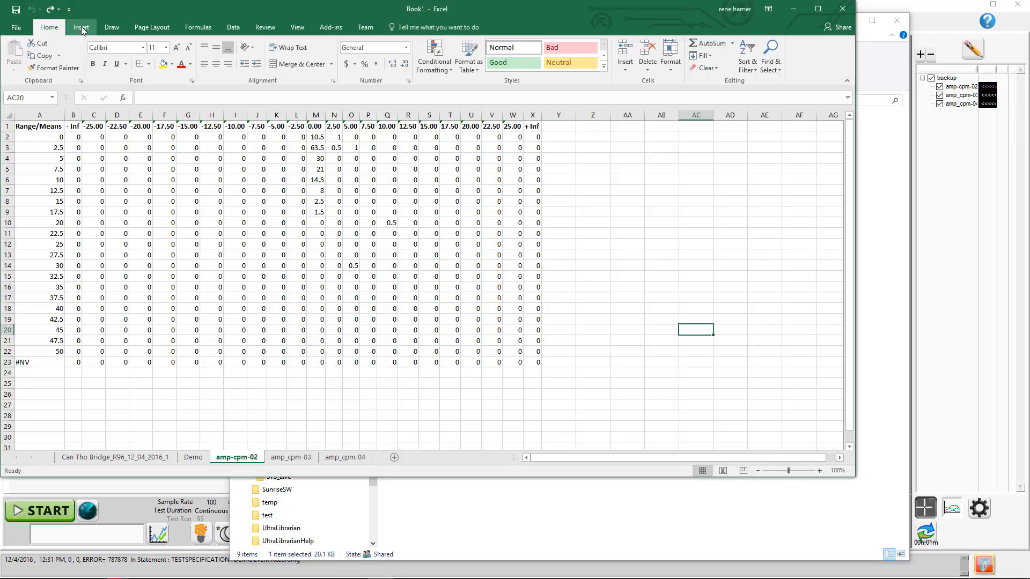
left_click(81, 28)
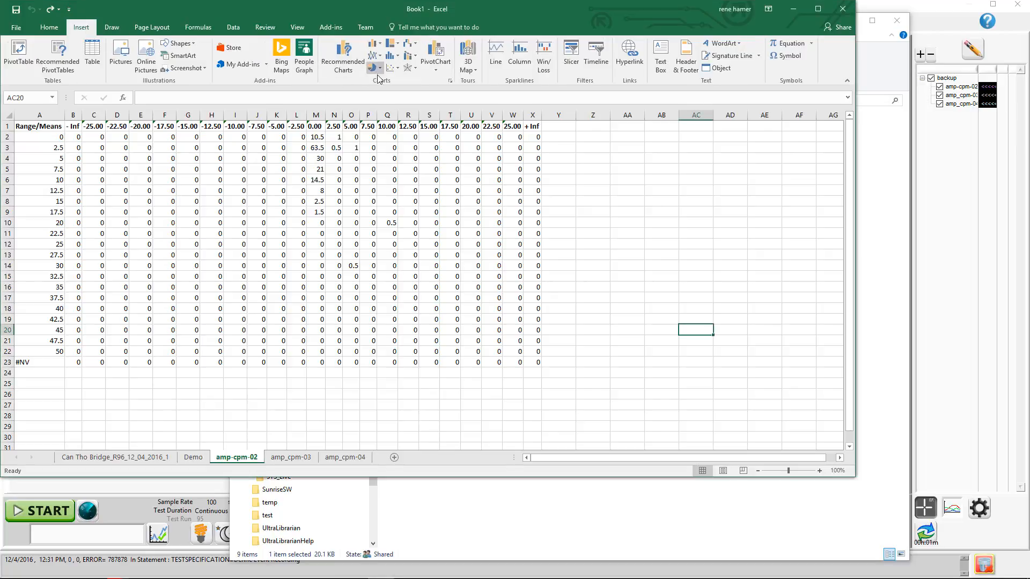
left_click(379, 43)
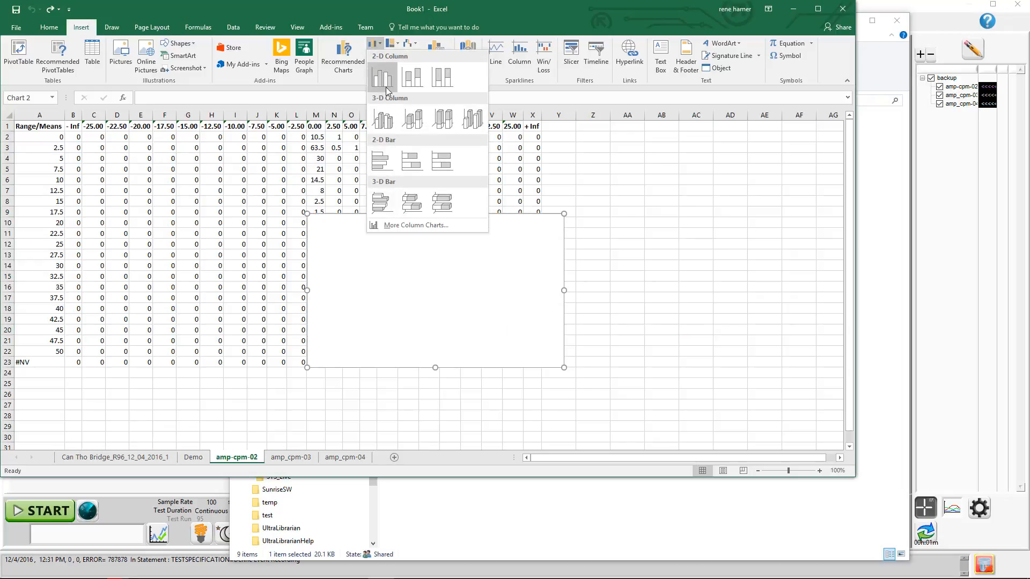
left_click(473, 119)
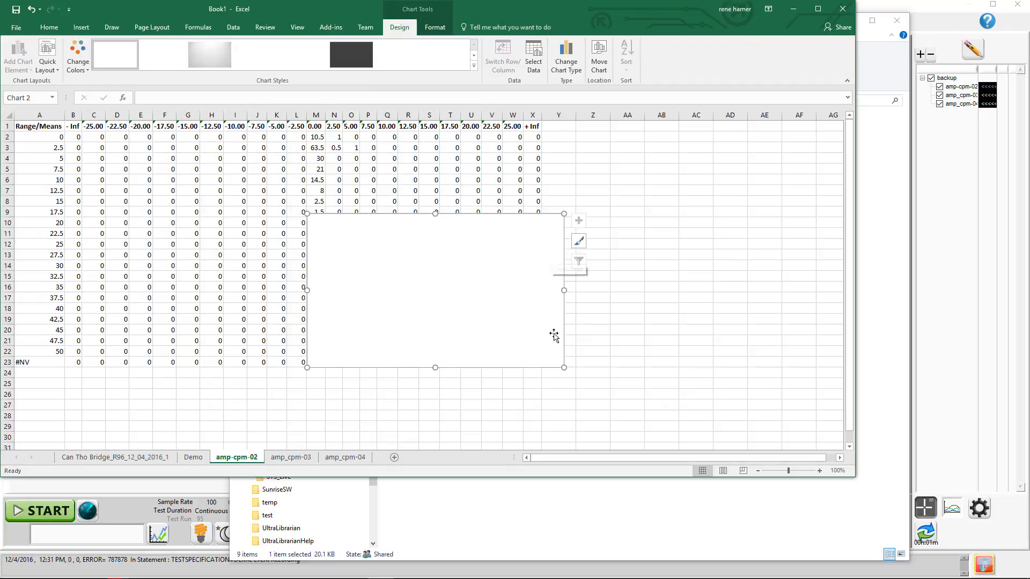
left_click_drag(561, 366, 664, 406)
left_click_drag(664, 213, 699, 147)
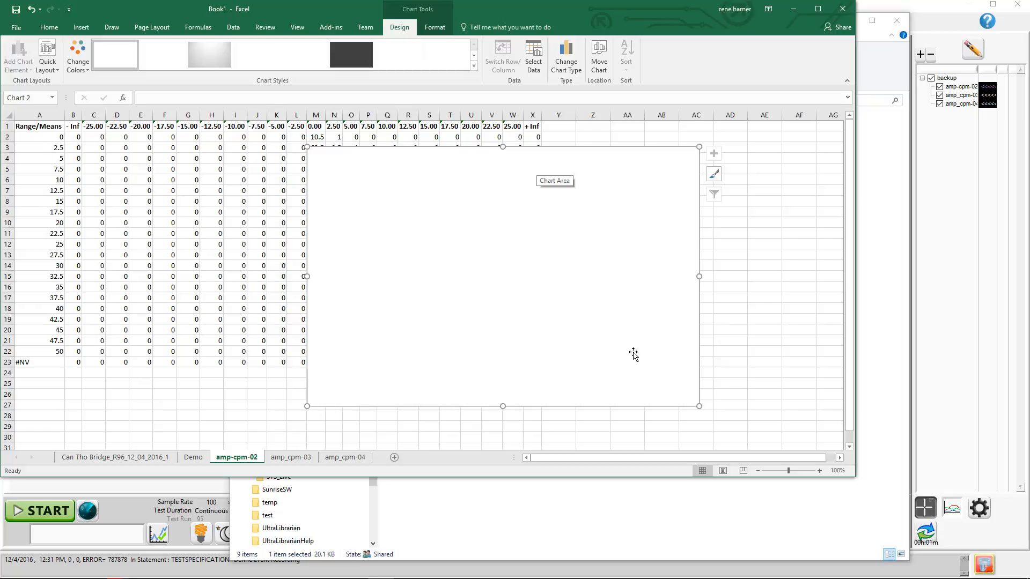
key("ctrl+z")
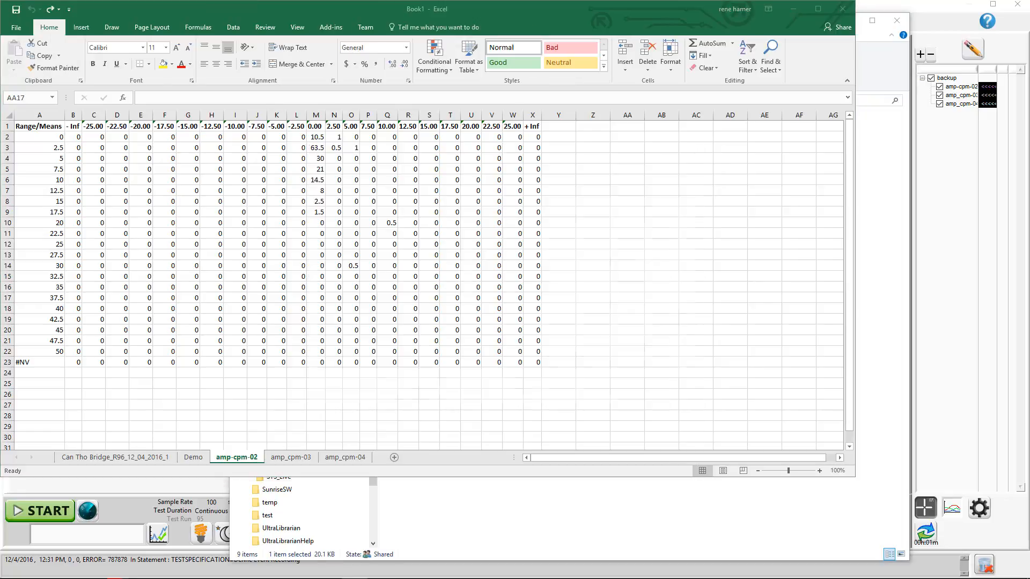
- Insert a 3-D column chart of the Range/Means table A1:X23 on the amp-cpm-02 sheet and enlarge it
left_click(28, 129)
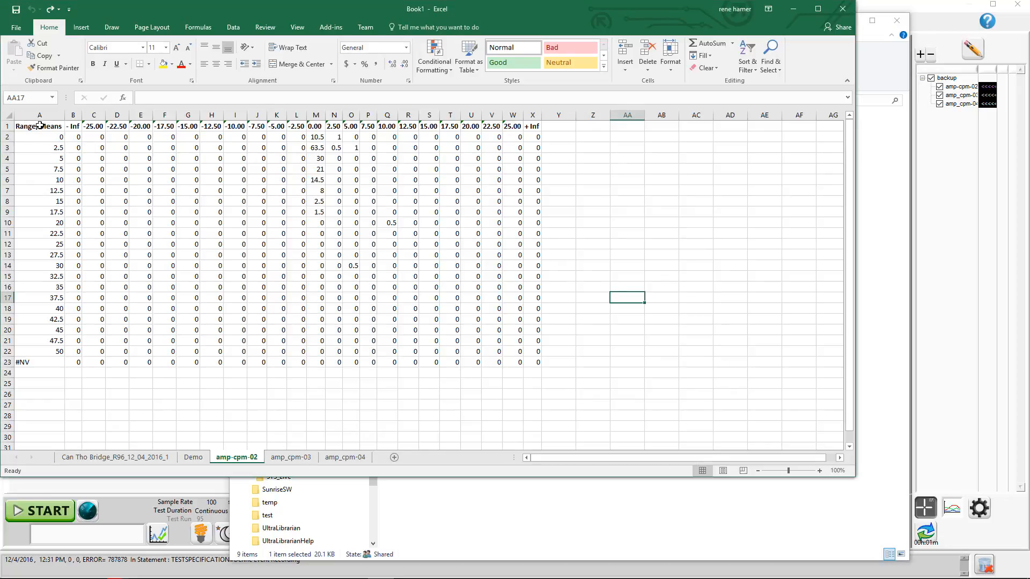
mouse_move(38, 127)
left_mouse_down()
mouse_move(279, 265)
mouse_move(537, 363)
left_mouse_up()
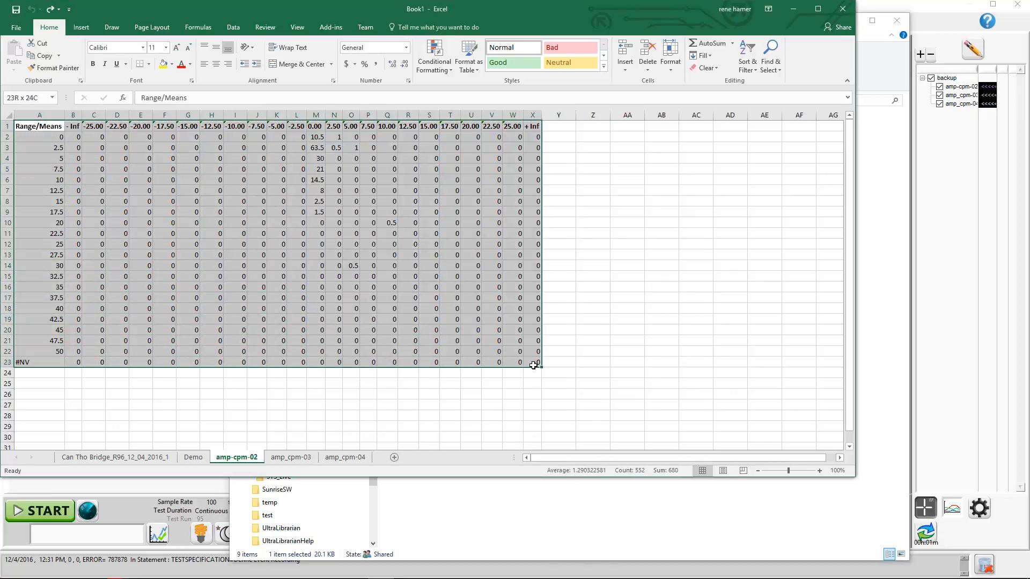
left_click(81, 27)
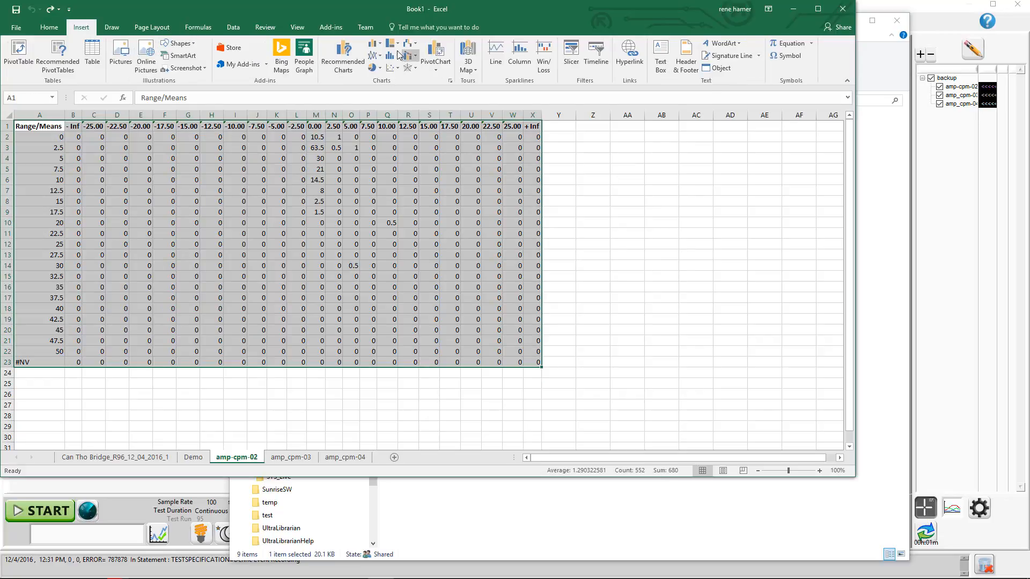
left_click(378, 46)
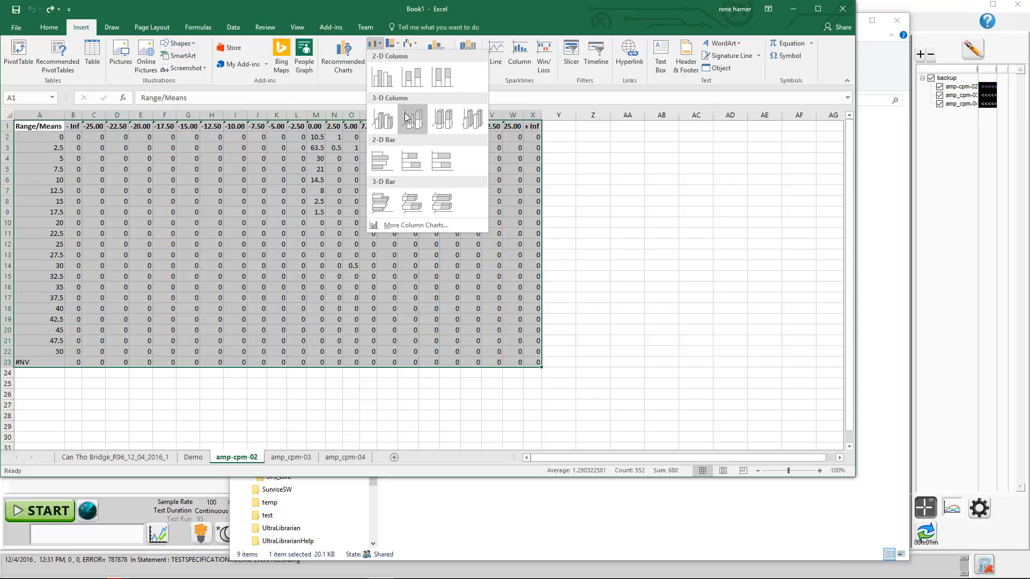
left_click(470, 124)
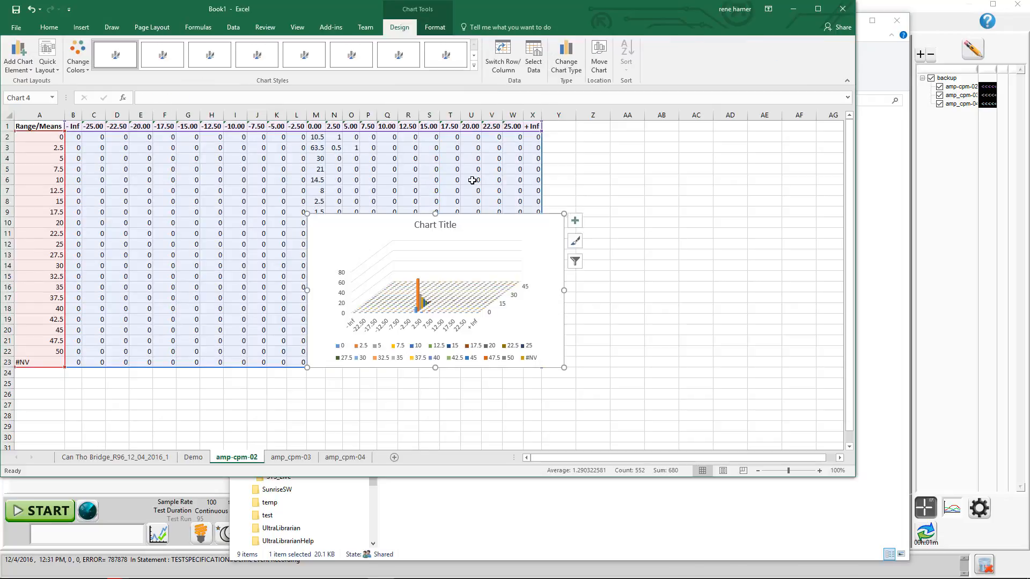
left_click_drag(565, 210, 778, 193)
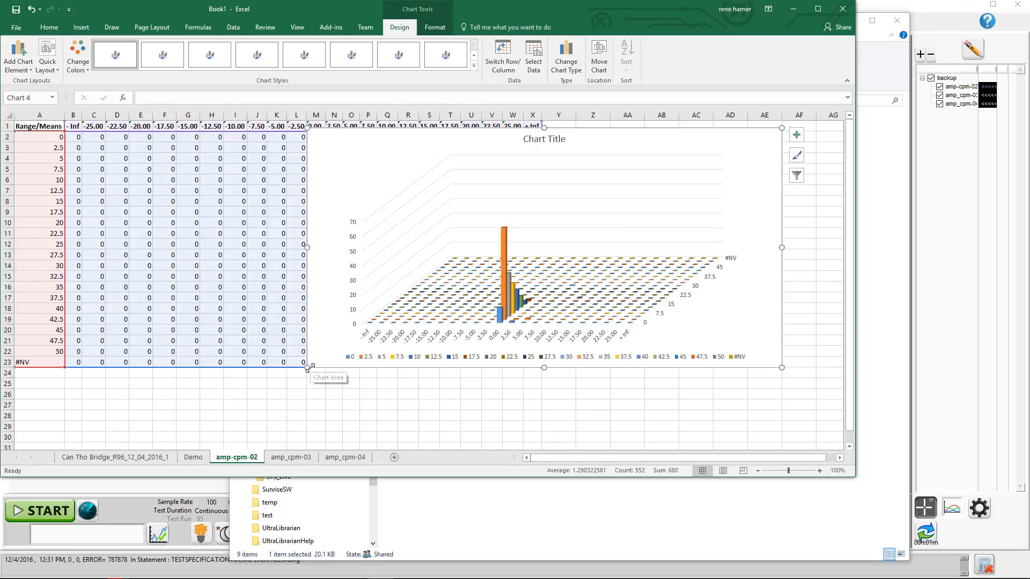
left_click_drag(231, 367, 240, 395)
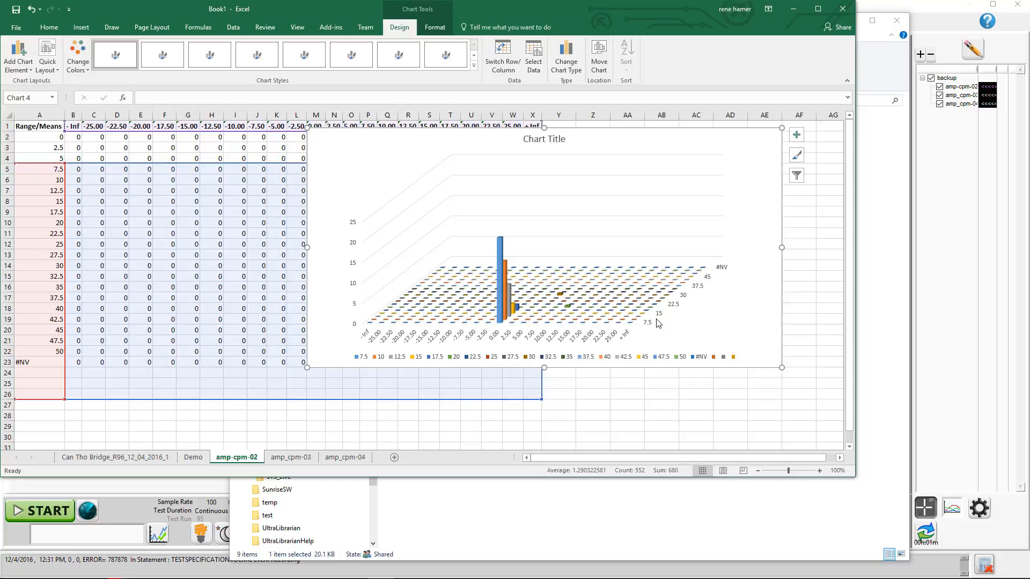
left_click(646, 400)
key("ctrl+z")
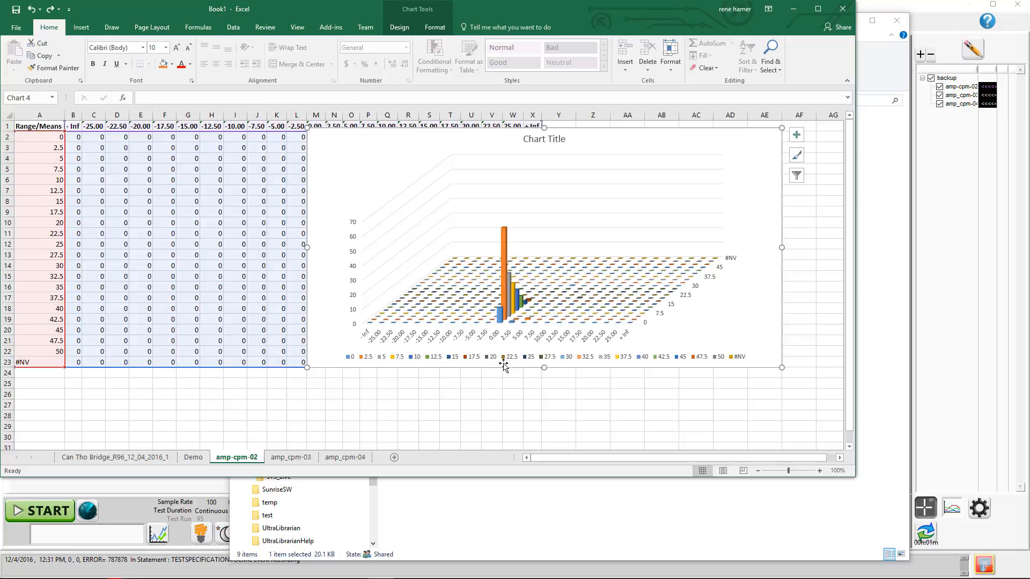
left_click(489, 415)
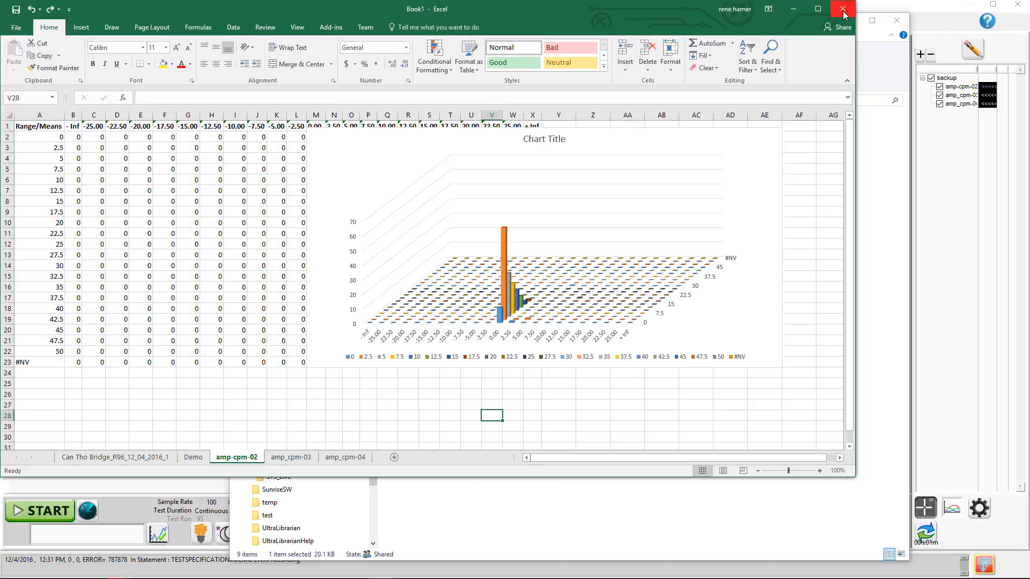